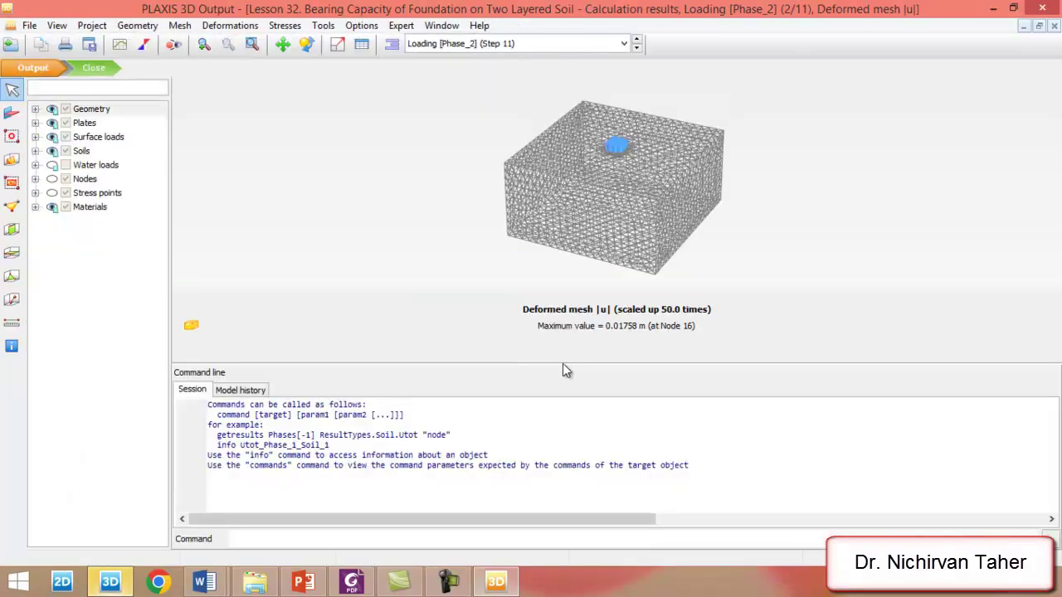
Step: Enlarge the plot area and display the material colours of the soil layers on the deformed mesh
{"action": "left_click_drag", "start_coordinate": [564, 364], "coordinate": [531, 529]}
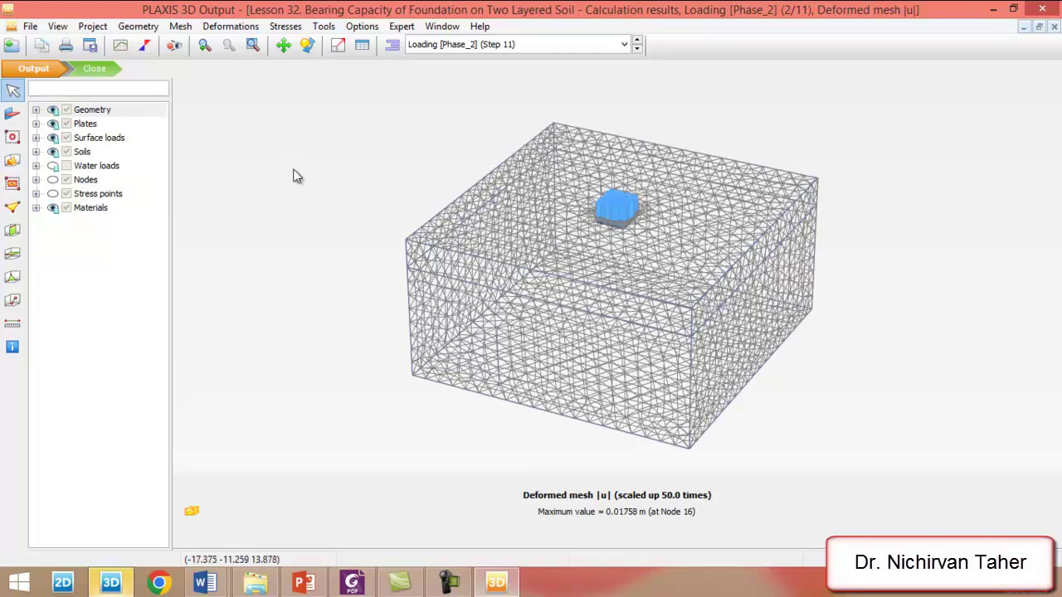
{"action": "left_click", "coordinate": [231, 26]}
{"action": "mouse_move", "coordinate": [180, 27]}
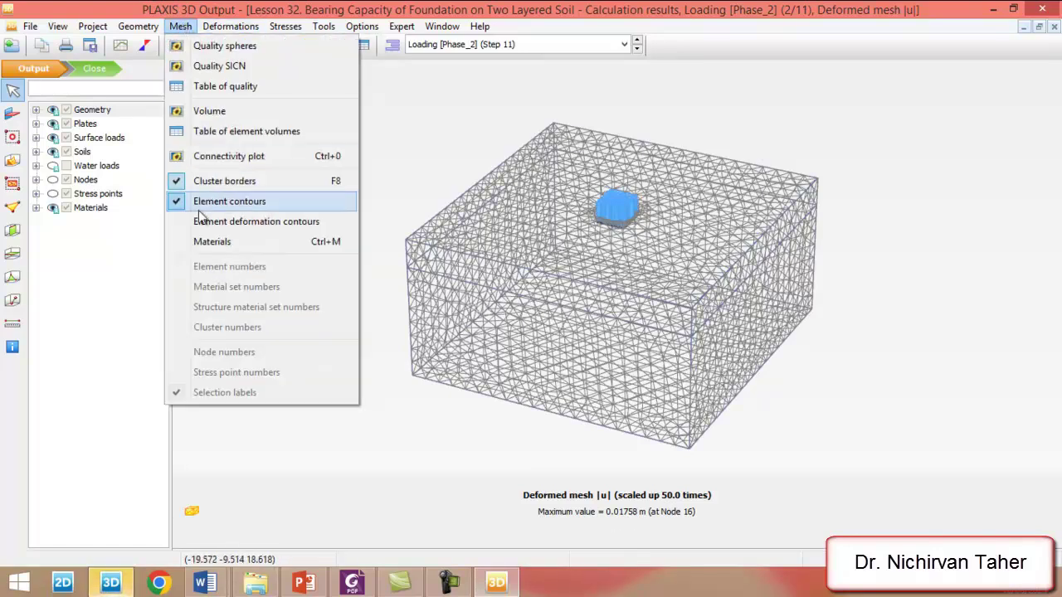
{"action": "left_click", "coordinate": [211, 241]}
Step: Display the total displacements |u| of the loading phase
{"action": "left_click", "coordinate": [231, 25]}
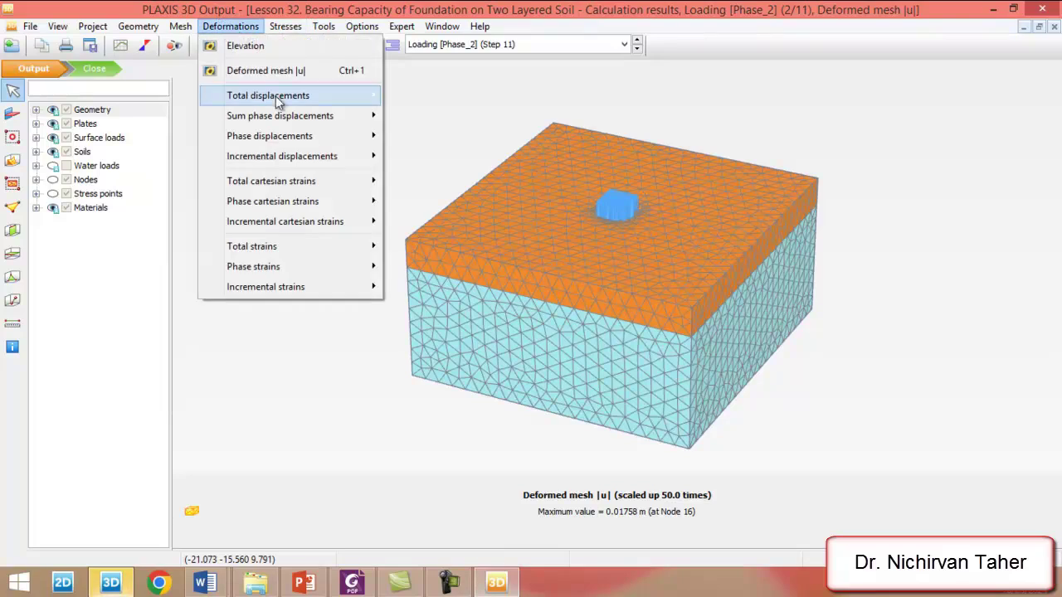
{"action": "mouse_move", "coordinate": [294, 98]}
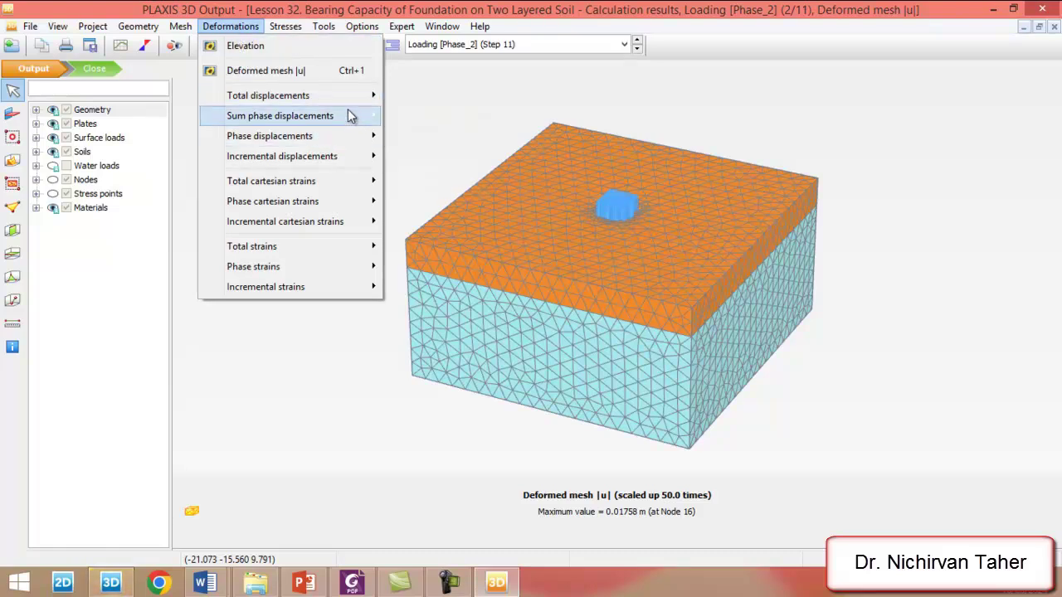
{"action": "mouse_move", "coordinate": [349, 97]}
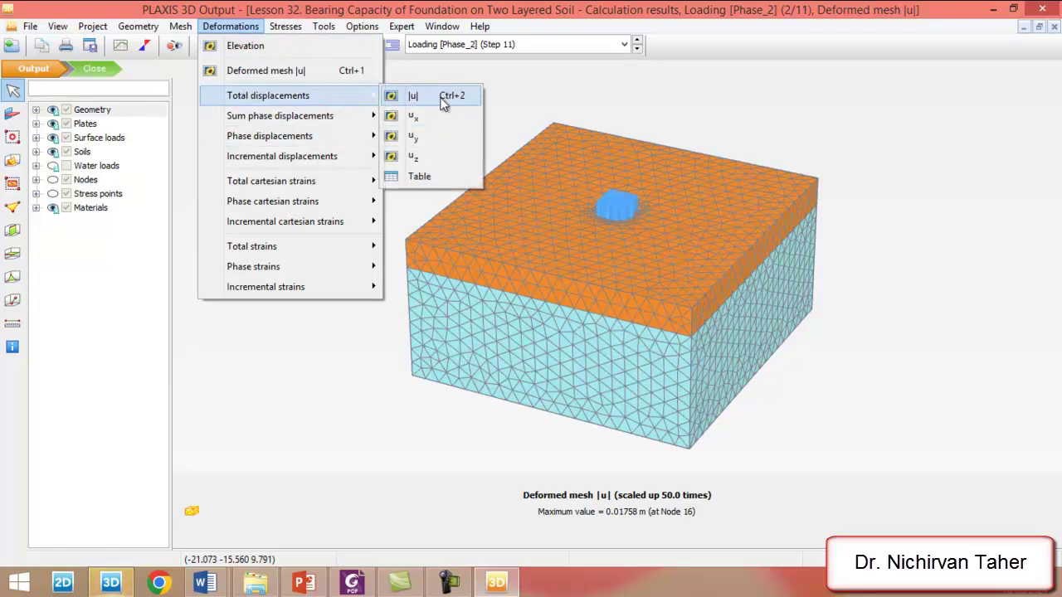
{"action": "left_click", "coordinate": [455, 98]}
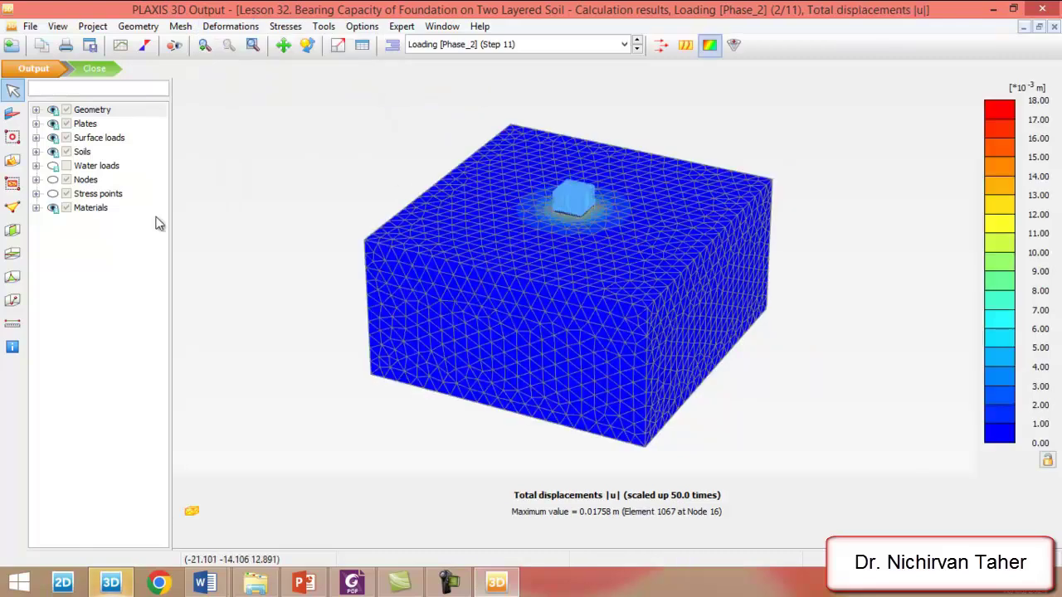
Step: Cut a vertical cross section through the footing's centre, from about (-11.31, -0.30) to (12.49, 0.19) m, and enlarge its plot
{"action": "left_click", "coordinate": [11, 234]}
{"action": "left_click", "coordinate": [411, 279]}
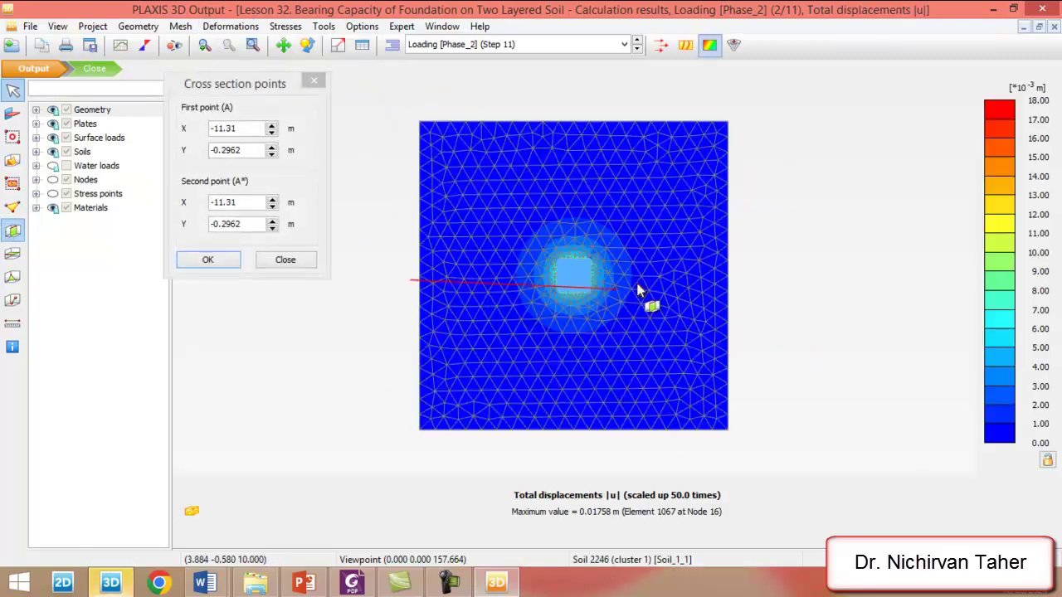
{"action": "left_click", "coordinate": [755, 274]}
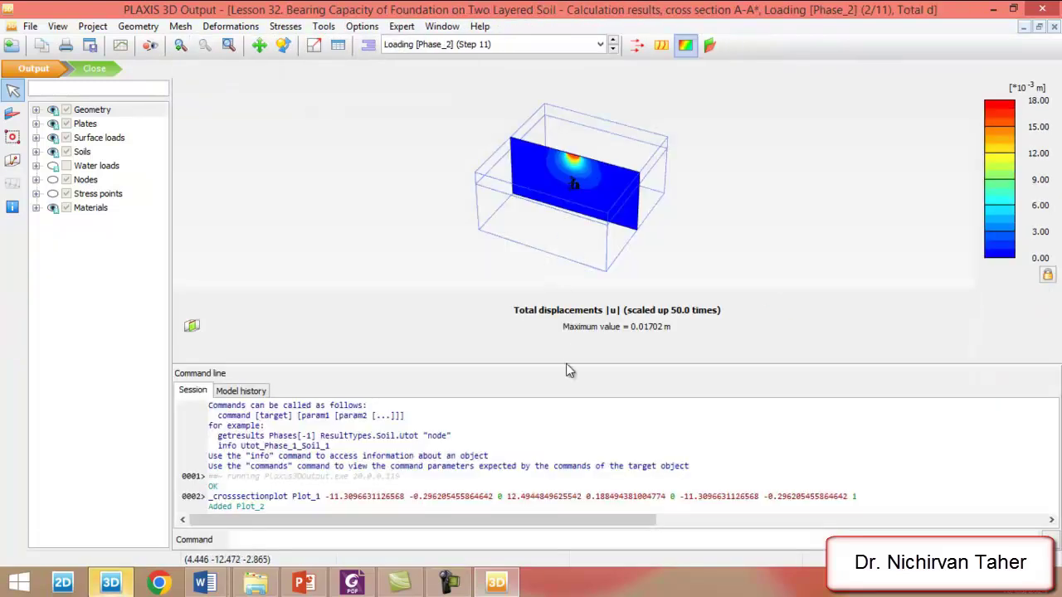
{"action": "left_click_drag", "start_coordinate": [593, 365], "coordinate": [588, 561]}
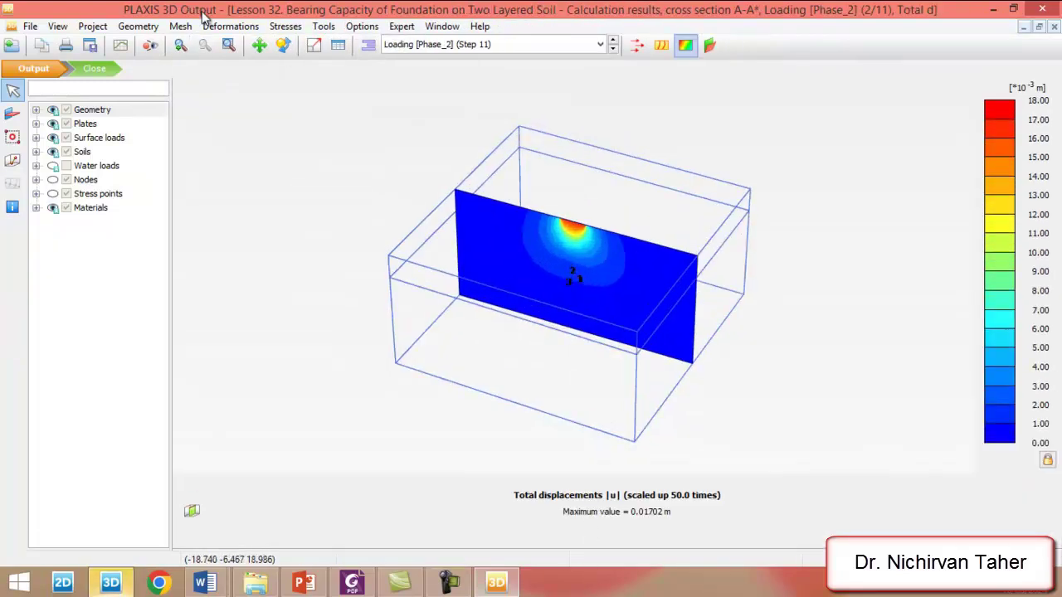
Step: Hide the cluster borders and the local axes in the cross-section plot
{"action": "left_click", "coordinate": [222, 26]}
{"action": "mouse_move", "coordinate": [180, 26]}
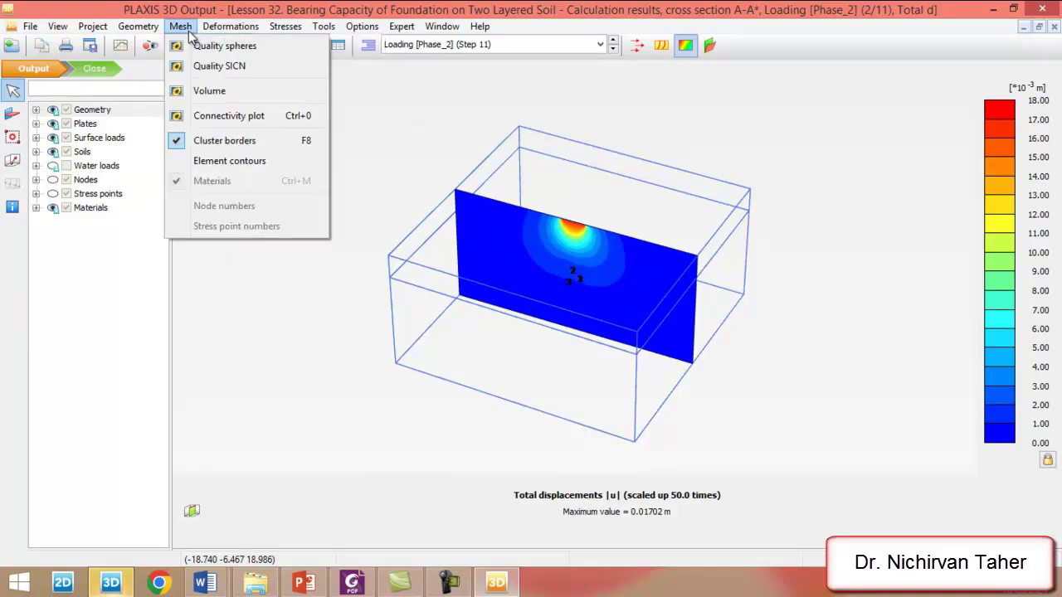
{"action": "left_click", "coordinate": [212, 140]}
{"action": "left_click", "coordinate": [283, 45]}
{"action": "left_click_drag", "start_coordinate": [390, 316], "coordinate": [474, 322]}
{"action": "left_click", "coordinate": [57, 26]}
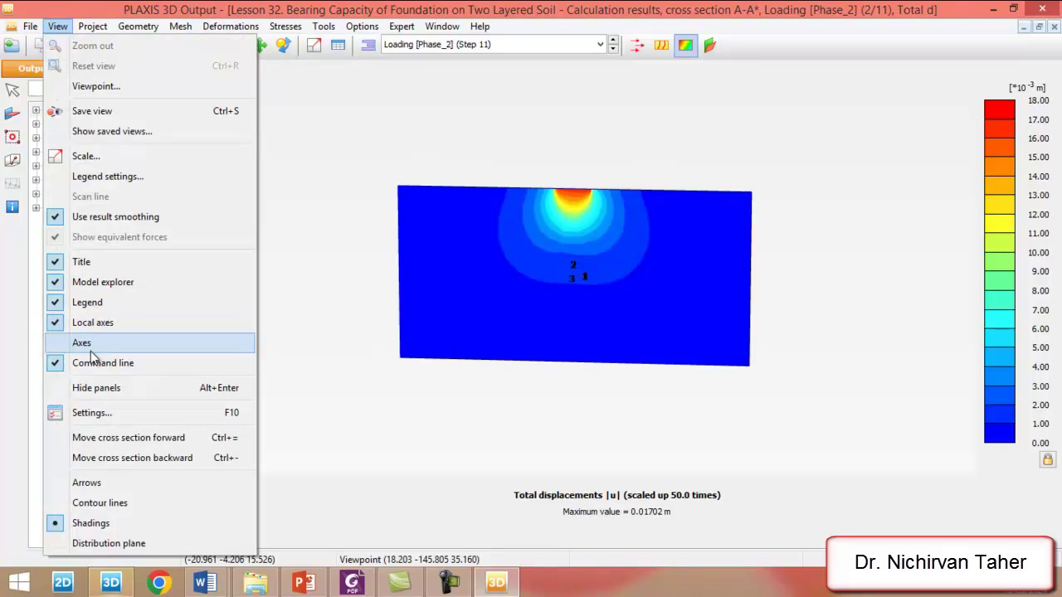
{"action": "left_click", "coordinate": [95, 327]}
Step: Display the cross section's total displacements as arrows in a straight front view
{"action": "scroll", "coordinate": [370, 239], "scroll_direction": "up", "scroll_amount": 3}
{"action": "scroll", "coordinate": [389, 191], "scroll_direction": "down", "scroll_amount": 2}
{"action": "left_click", "coordinate": [284, 46]}
{"action": "left_click_drag", "start_coordinate": [365, 309], "coordinate": [380, 285]}
{"action": "left_click", "coordinate": [259, 44]}
{"action": "left_click_drag", "start_coordinate": [608, 357], "coordinate": [681, 299]}
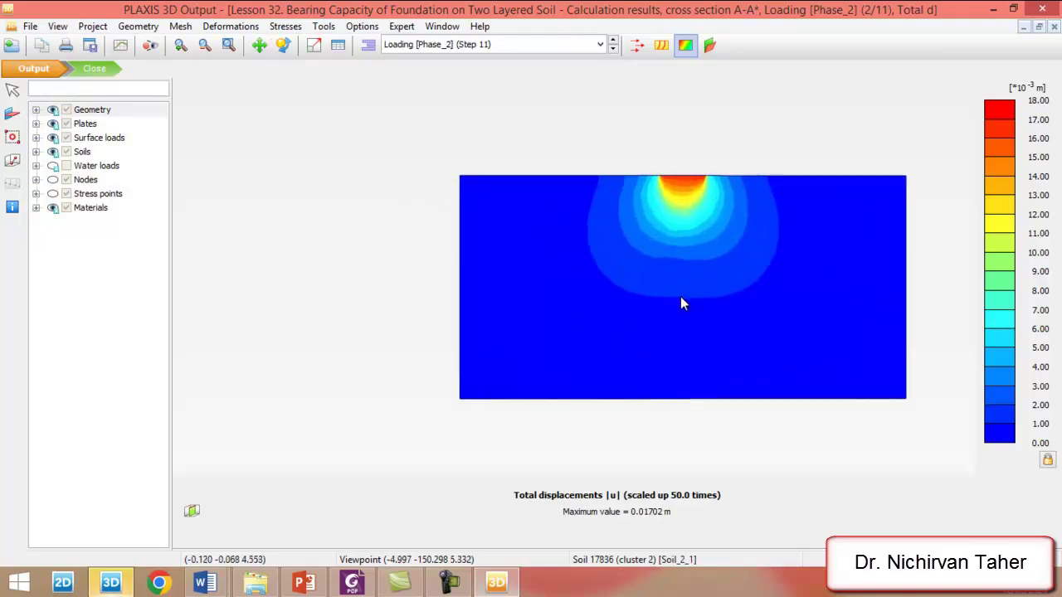
{"action": "left_click", "coordinate": [662, 45]}
{"action": "left_click", "coordinate": [663, 46]}
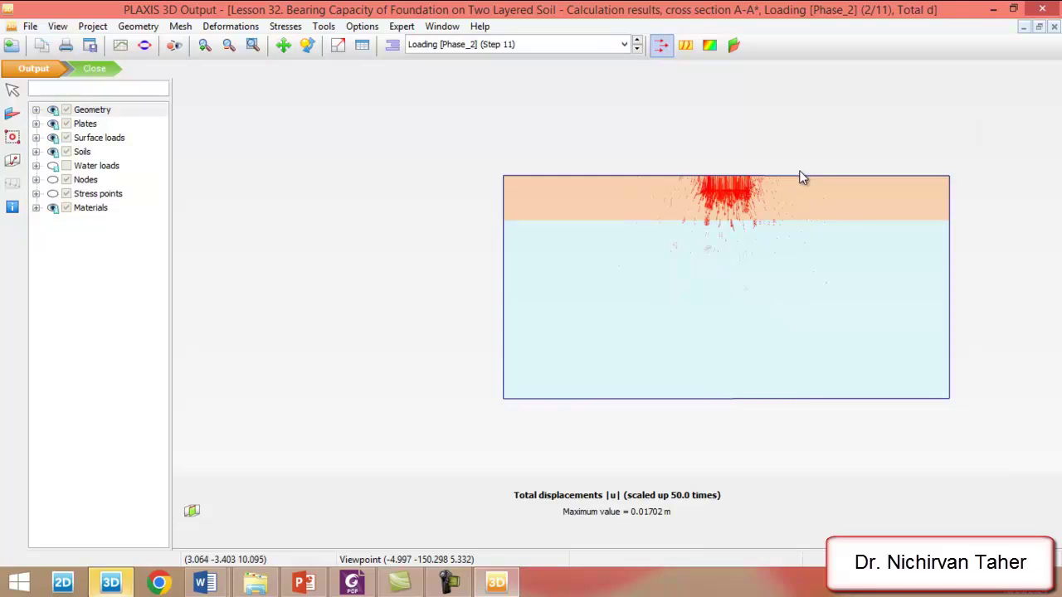
Step: Examine the displacement arrows beneath the footing in the upper and lower soil layers
{"action": "scroll", "coordinate": [801, 180], "scroll_direction": "up", "scroll_amount": 2}
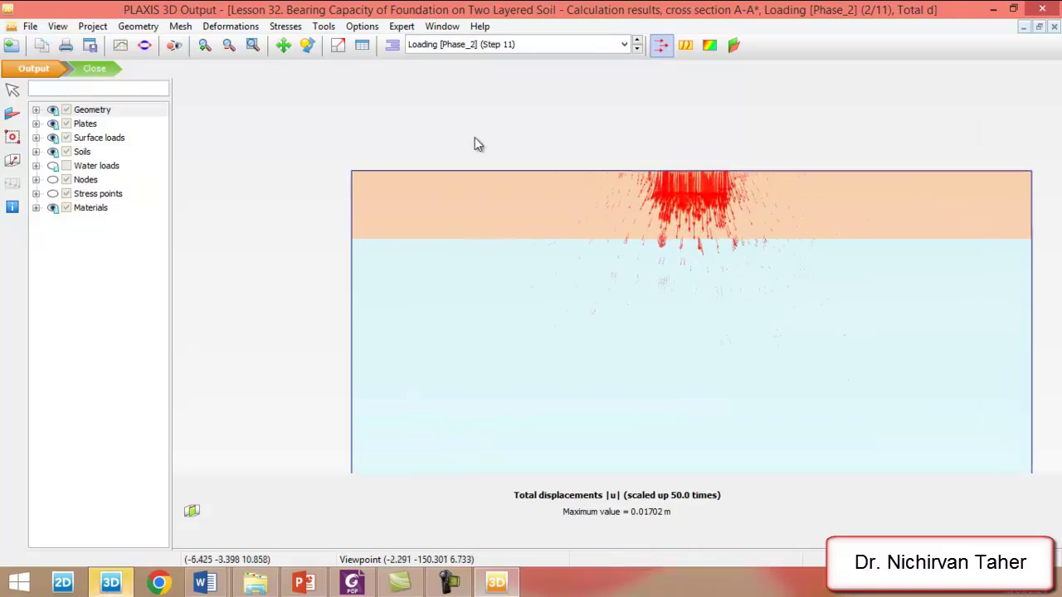
{"action": "scroll", "coordinate": [540, 171], "scroll_direction": "down", "scroll_amount": 1}
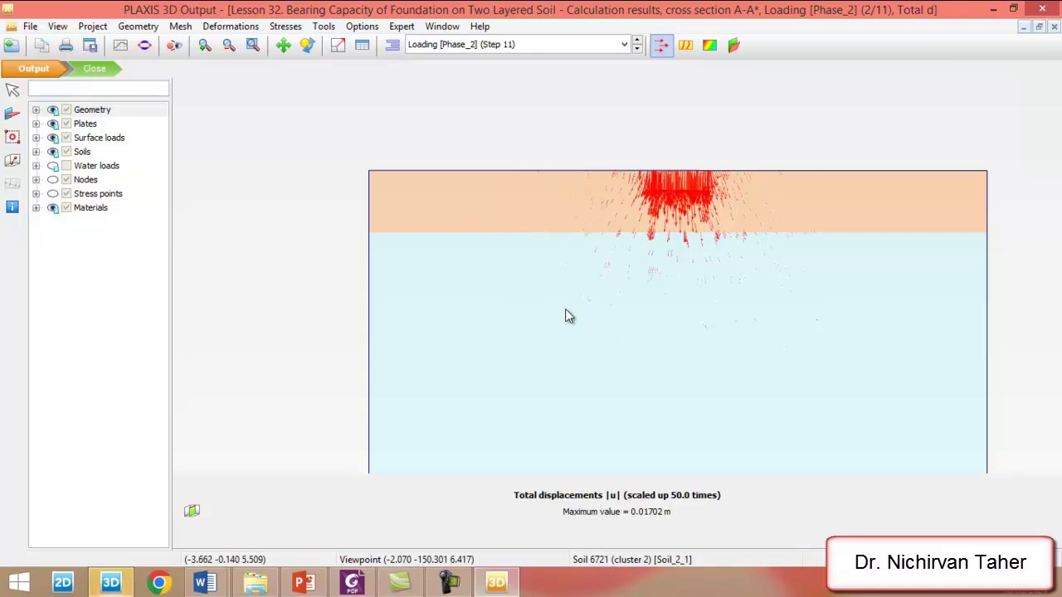
{"action": "scroll", "coordinate": [467, 199], "scroll_direction": "down", "scroll_amount": 3}
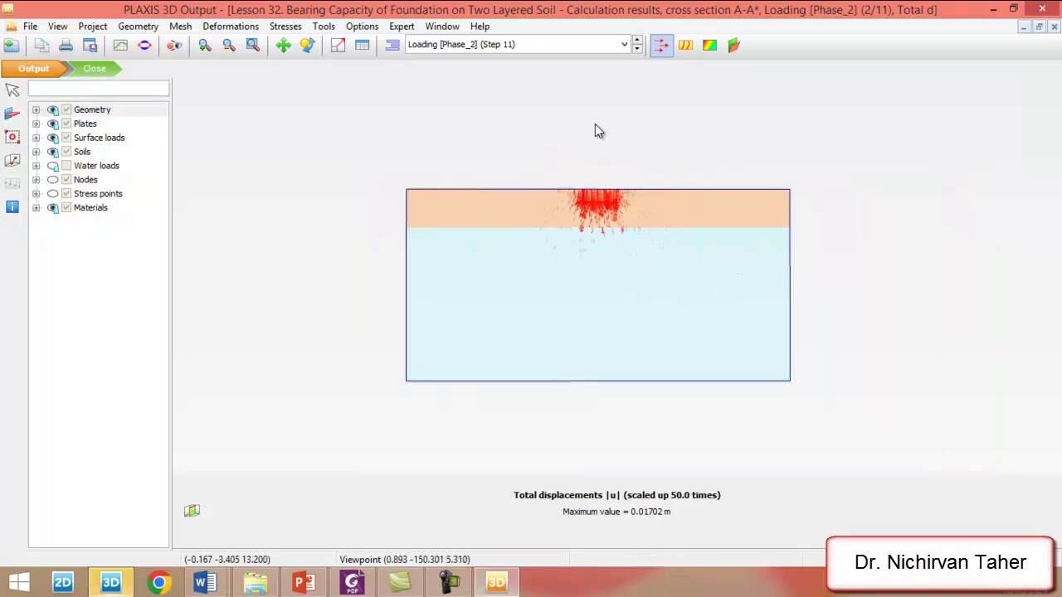
{"action": "left_click", "coordinate": [448, 583]}
{"action": "left_click", "coordinate": [987, 516]}
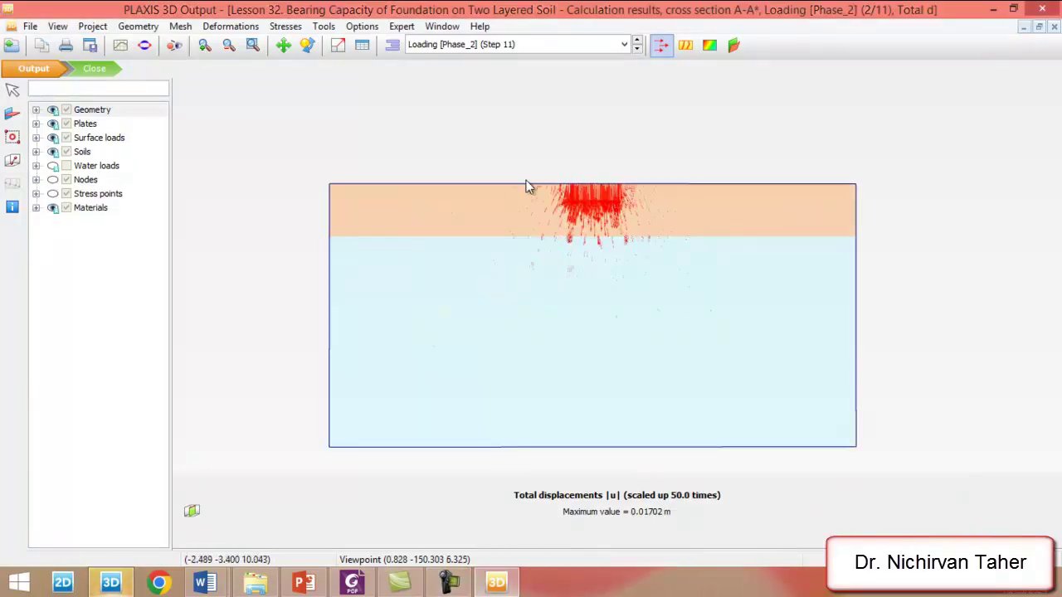
{"action": "scroll", "coordinate": [564, 220], "scroll_direction": "up", "scroll_amount": 2}
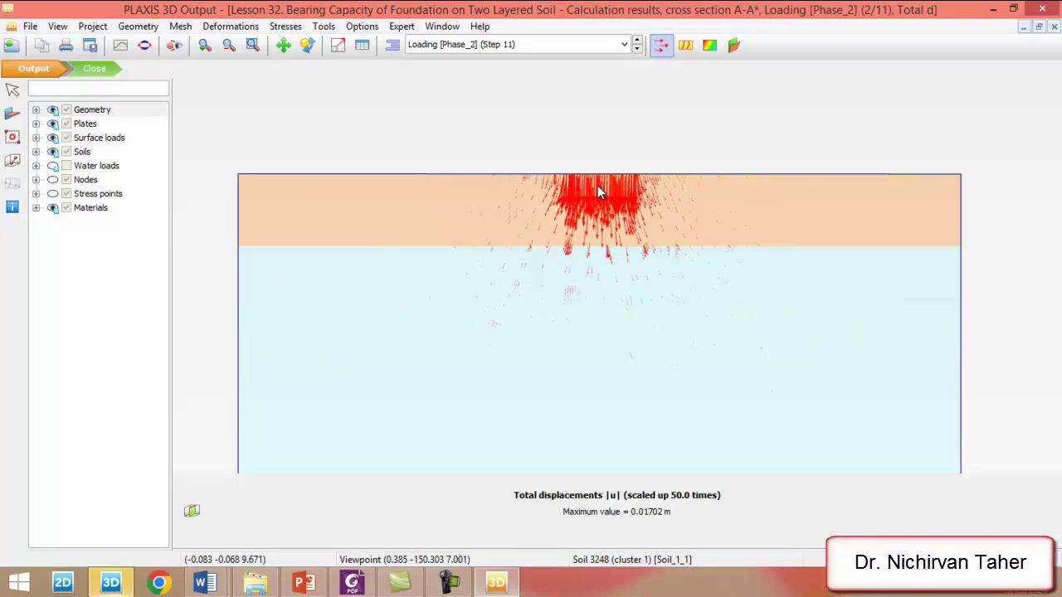
{"action": "scroll", "coordinate": [598, 188], "scroll_direction": "up", "scroll_amount": 2}
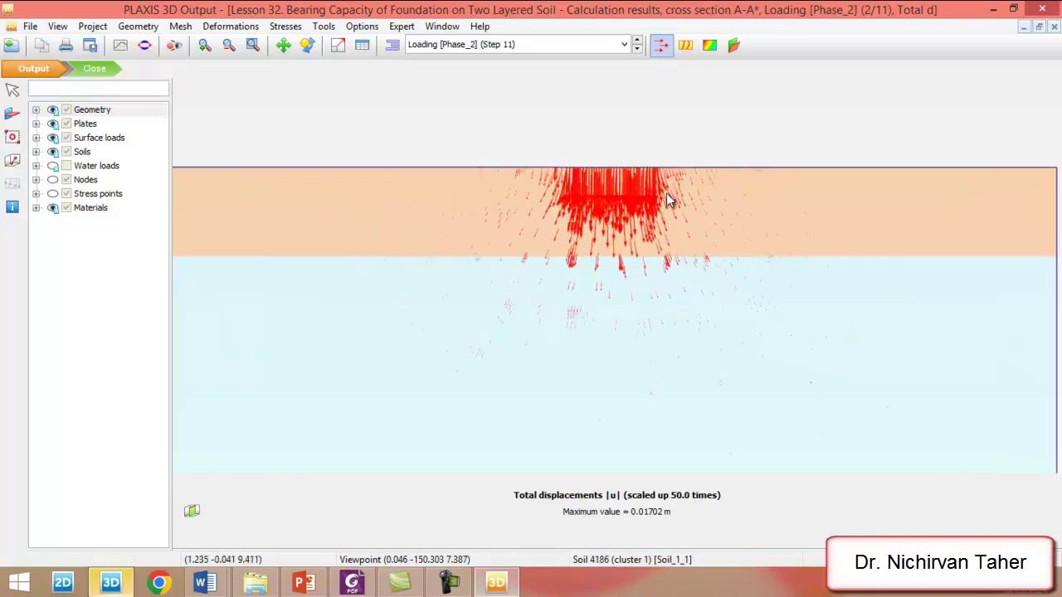
{"action": "scroll", "coordinate": [652, 173], "scroll_direction": "down", "scroll_amount": 2}
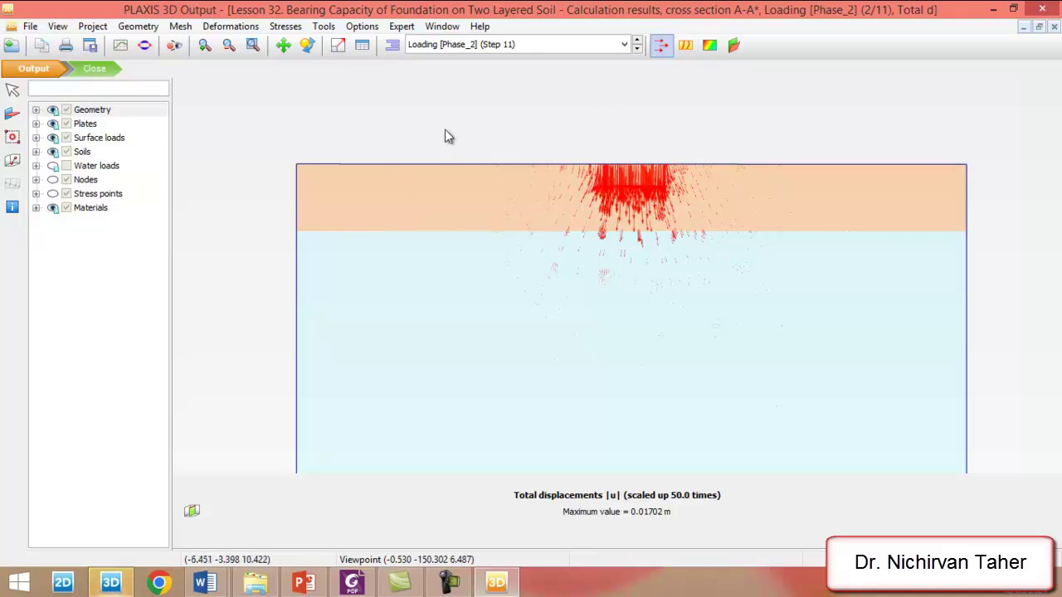
Step: Start a new chart in the Curves manager with the project multiplier ΣMstage on the X-axis
{"action": "left_click", "coordinate": [122, 50]}
{"action": "left_click_drag", "start_coordinate": [321, 63], "coordinate": [419, 74]}
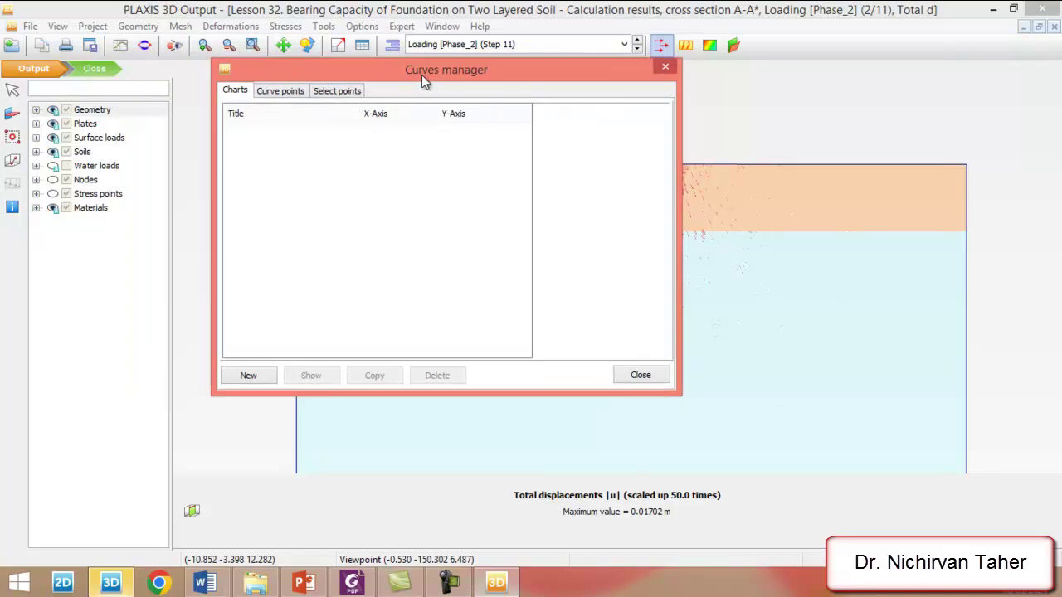
{"action": "left_click", "coordinate": [249, 375]}
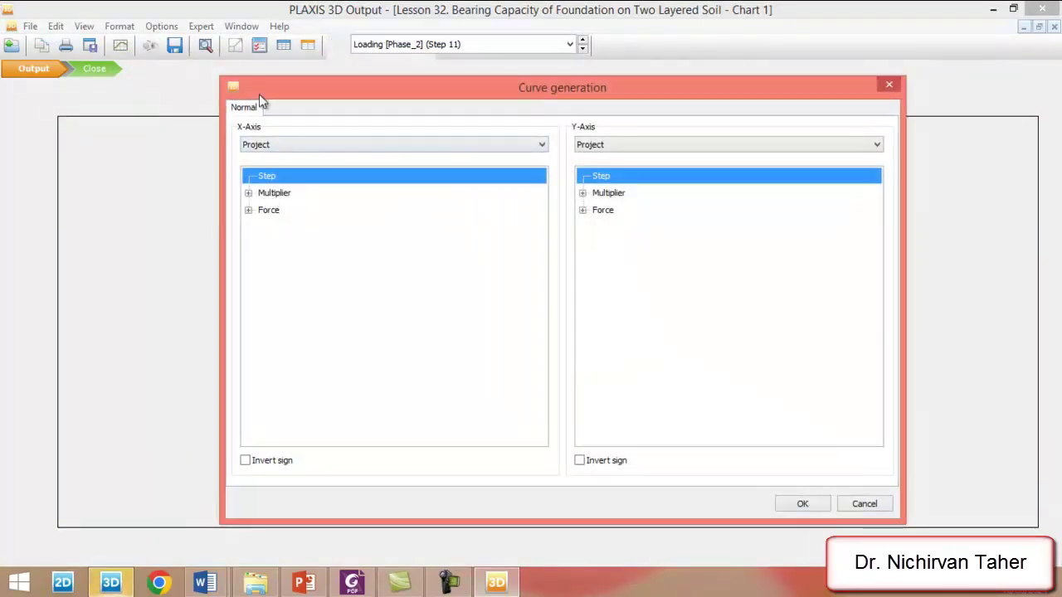
{"action": "left_click", "coordinate": [248, 192]}
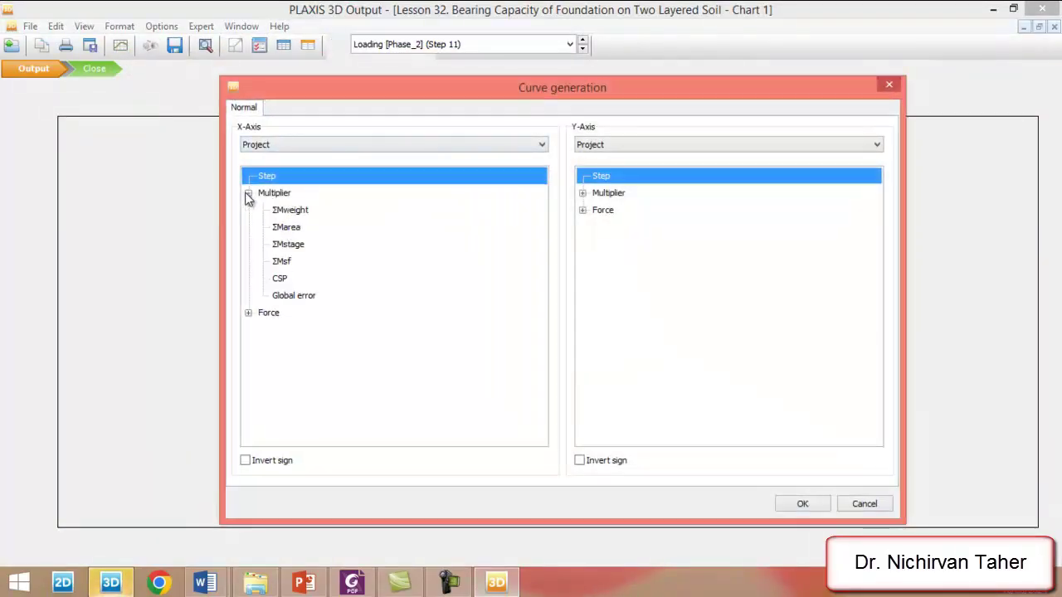
{"action": "left_click", "coordinate": [296, 245]}
Step: Assign the total displacement uz of Node 9517 to the Y-axis and generate the curve
{"action": "left_click", "coordinate": [643, 145]}
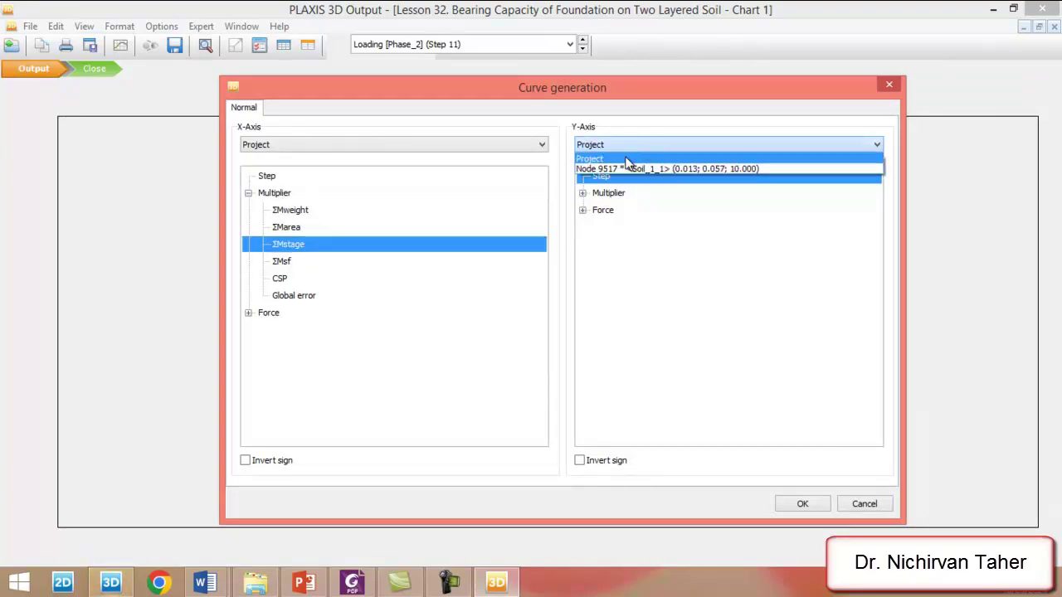
{"action": "left_click", "coordinate": [620, 170]}
{"action": "left_click", "coordinate": [583, 176]}
{"action": "left_click", "coordinate": [596, 210]}
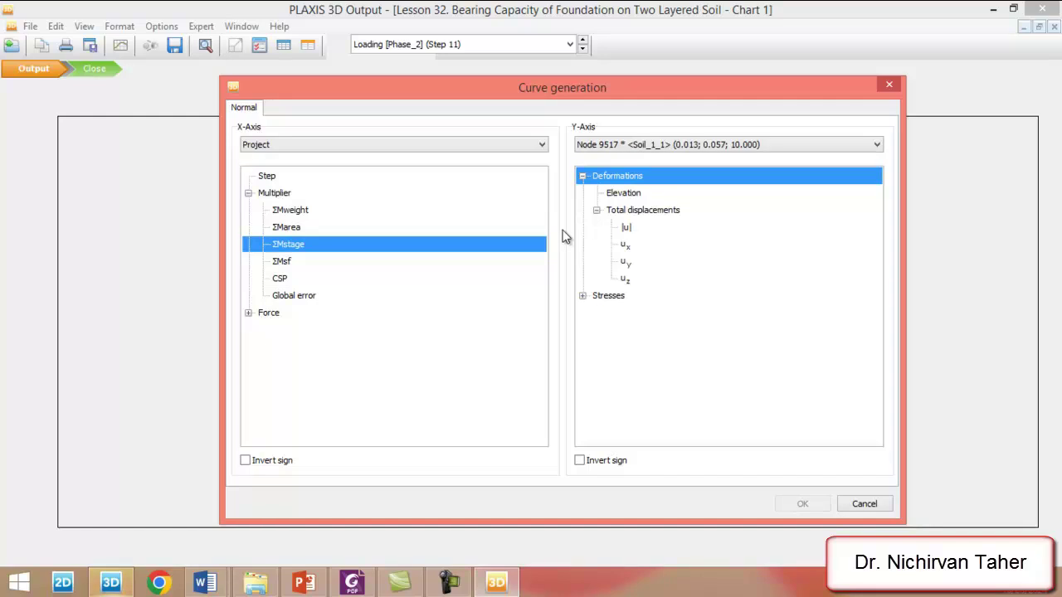
{"action": "left_click", "coordinate": [626, 279]}
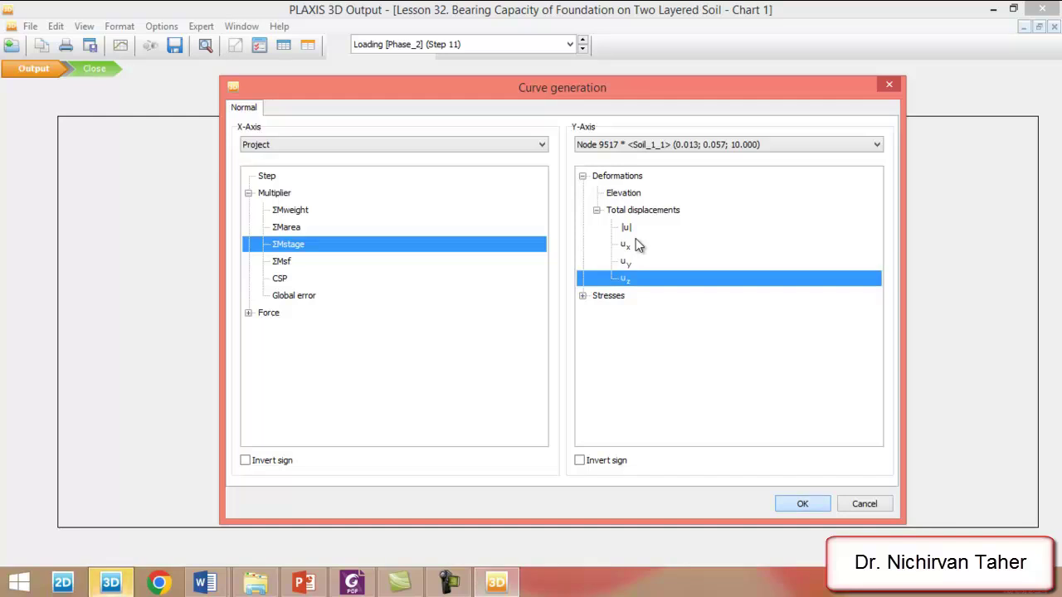
{"action": "left_click", "coordinate": [801, 503]}
Step: Restrict the Node 9517 curve to Loading [Phase_2] by excluding the initial and foundation phases
{"action": "right_click", "coordinate": [497, 278]}
{"action": "left_click", "coordinate": [549, 362]}
{"action": "left_click", "coordinate": [399, 114]}
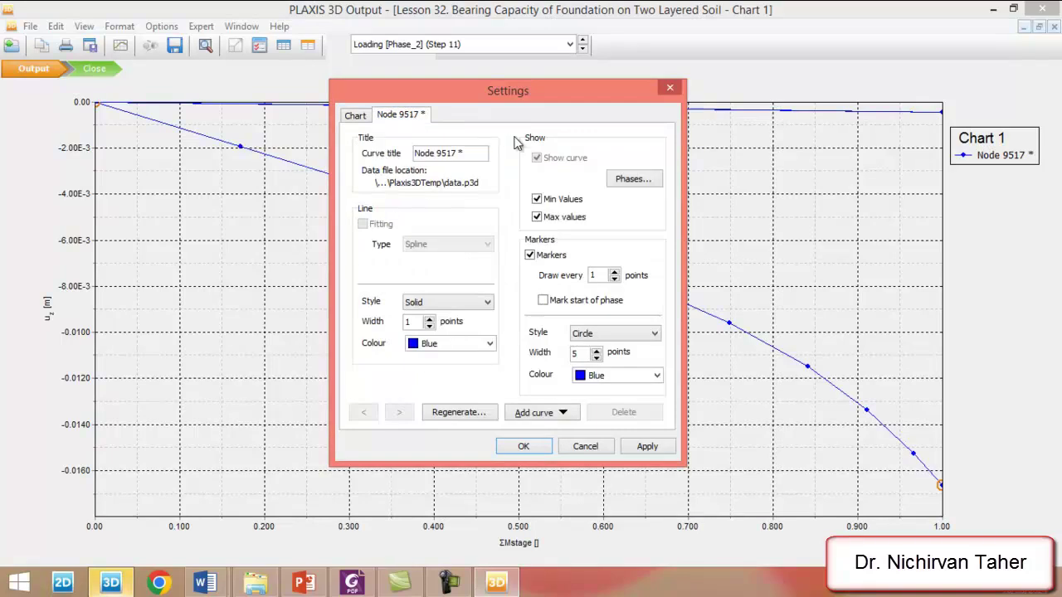
{"action": "left_click", "coordinate": [655, 187]}
{"action": "left_click", "coordinate": [350, 212]}
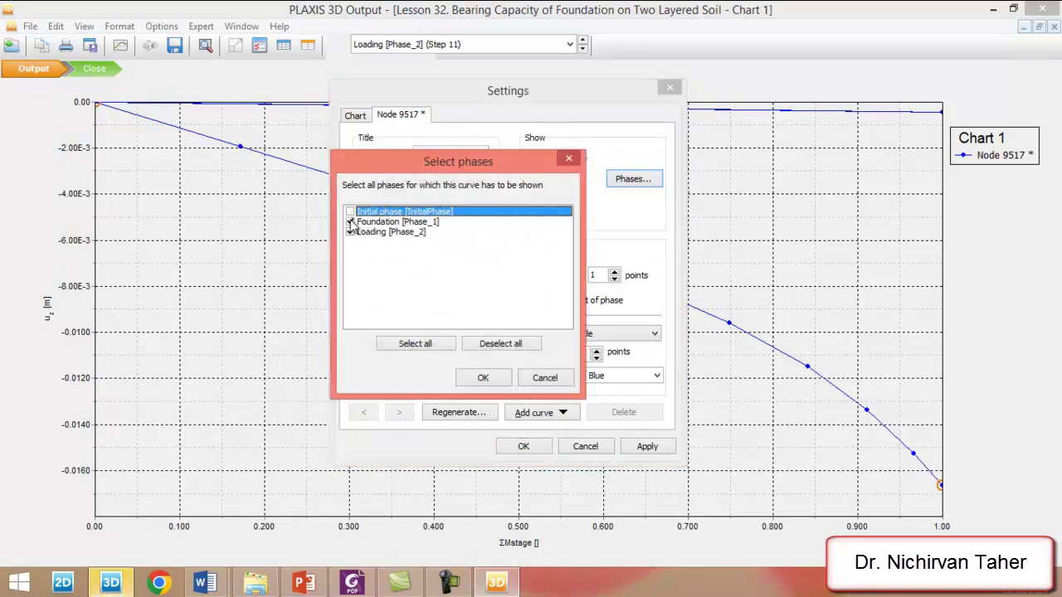
{"action": "left_click", "coordinate": [351, 222]}
{"action": "left_click", "coordinate": [483, 378]}
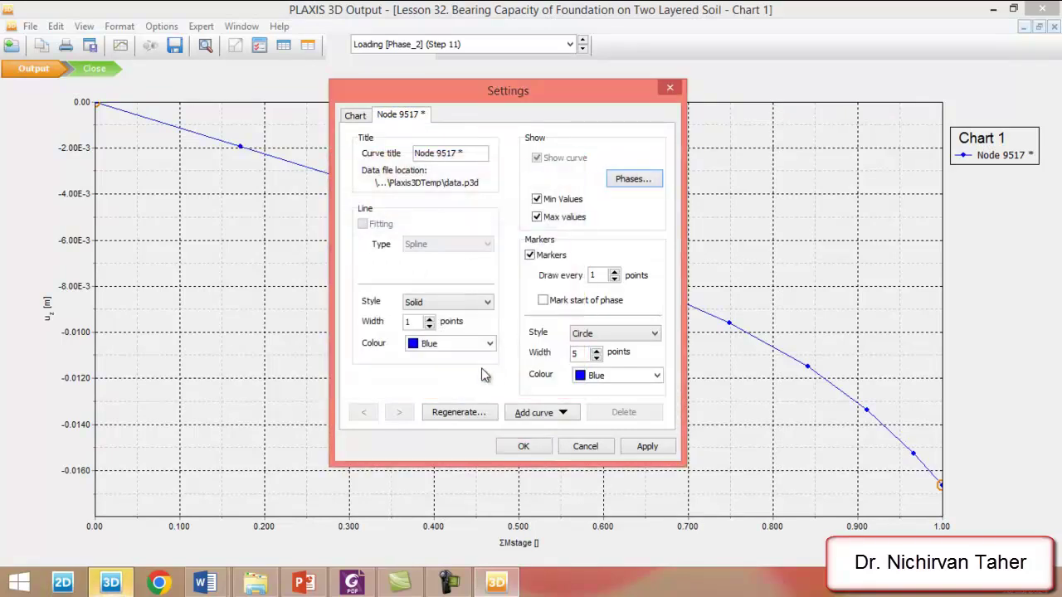
{"action": "left_click", "coordinate": [525, 445]}
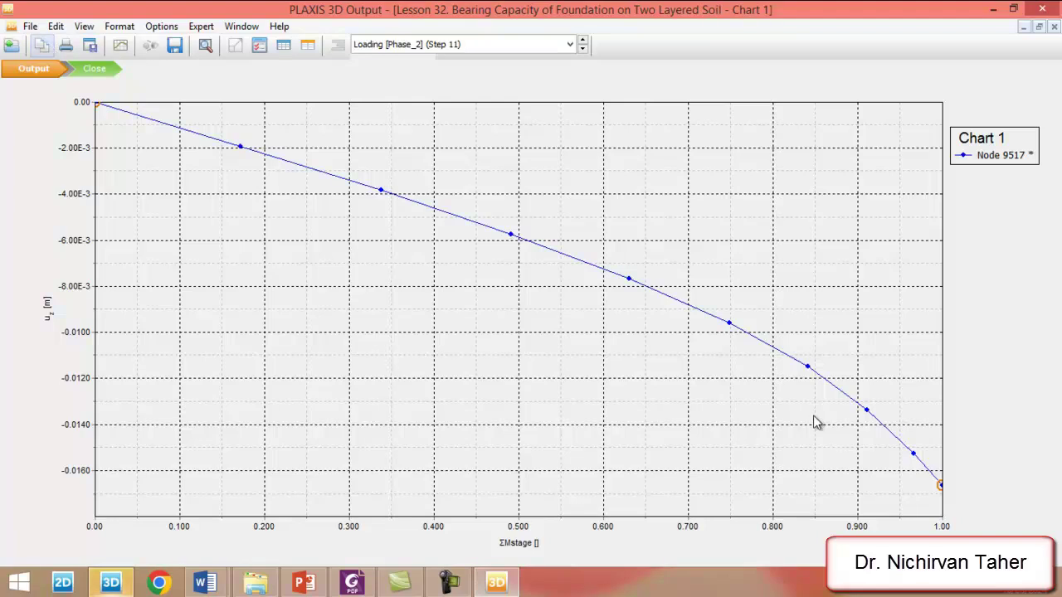
Step: Open the chart's table of curve points and select all ΣMstage and uz values
{"action": "left_click", "coordinate": [284, 47]}
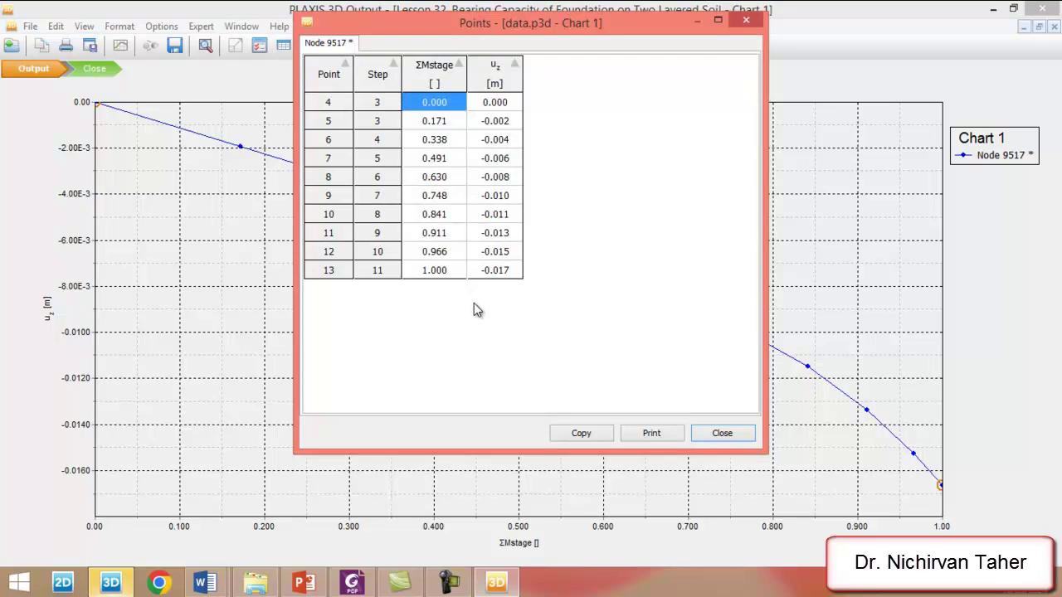
{"action": "key", "text": "ctrl+a"}
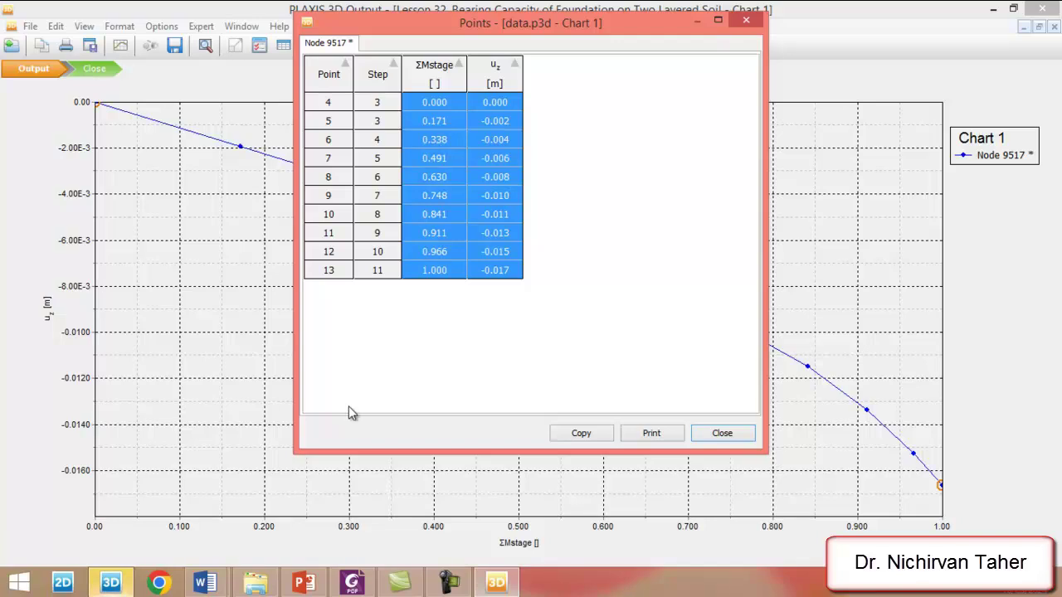
Step: In File Explorer, create a new Microsoft Excel worksheet named "Lesson 32." inside the Lesson 32 course folder
{"action": "left_click", "coordinate": [254, 582]}
{"action": "scroll", "coordinate": [286, 413], "scroll_direction": "down", "scroll_amount": 1}
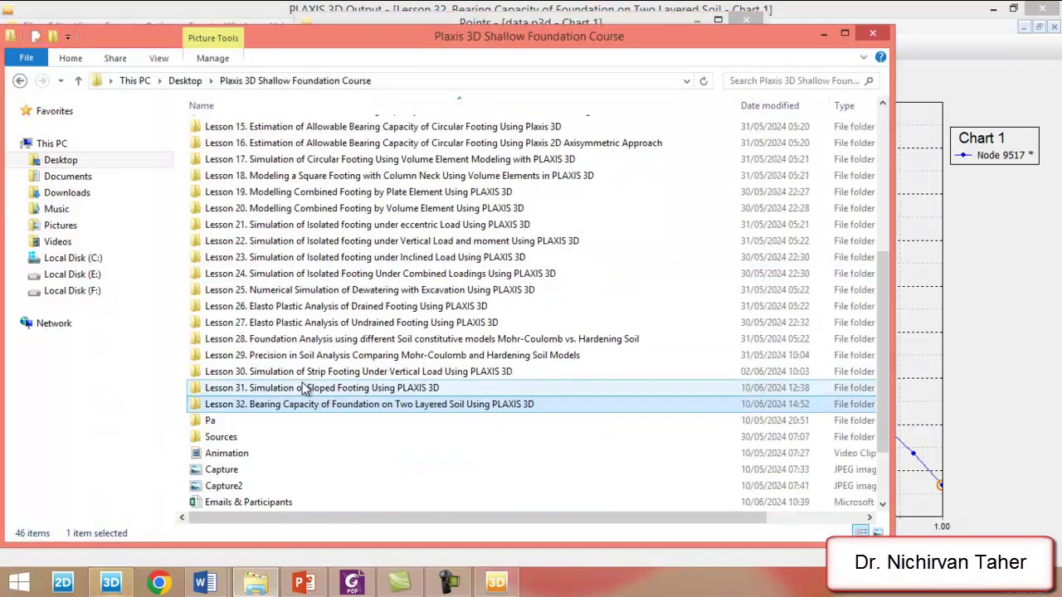
{"action": "double_click", "coordinate": [286, 406]}
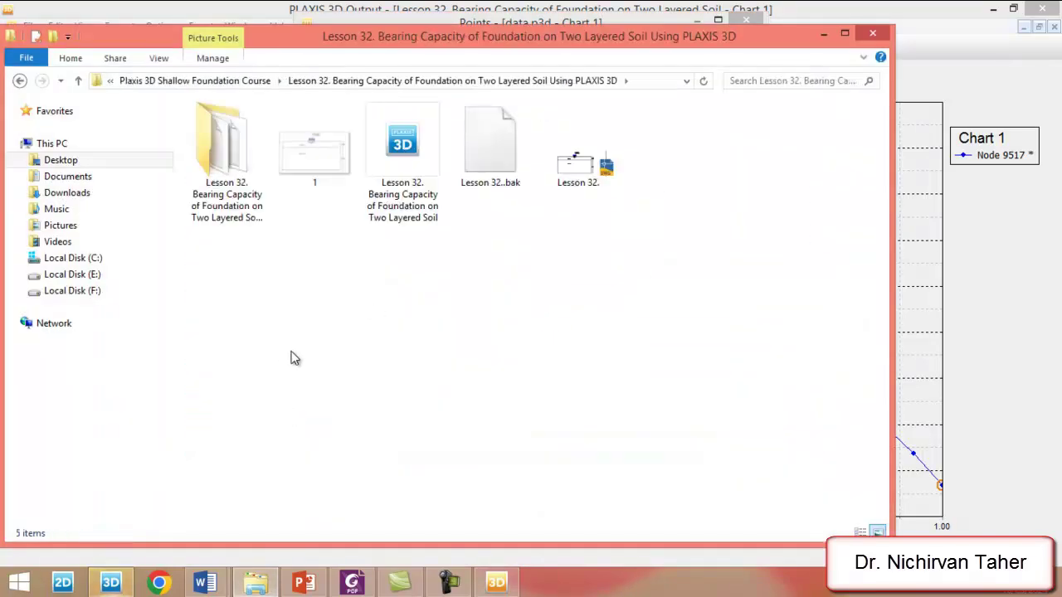
{"action": "right_click", "coordinate": [296, 312]}
{"action": "mouse_move", "coordinate": [434, 478]}
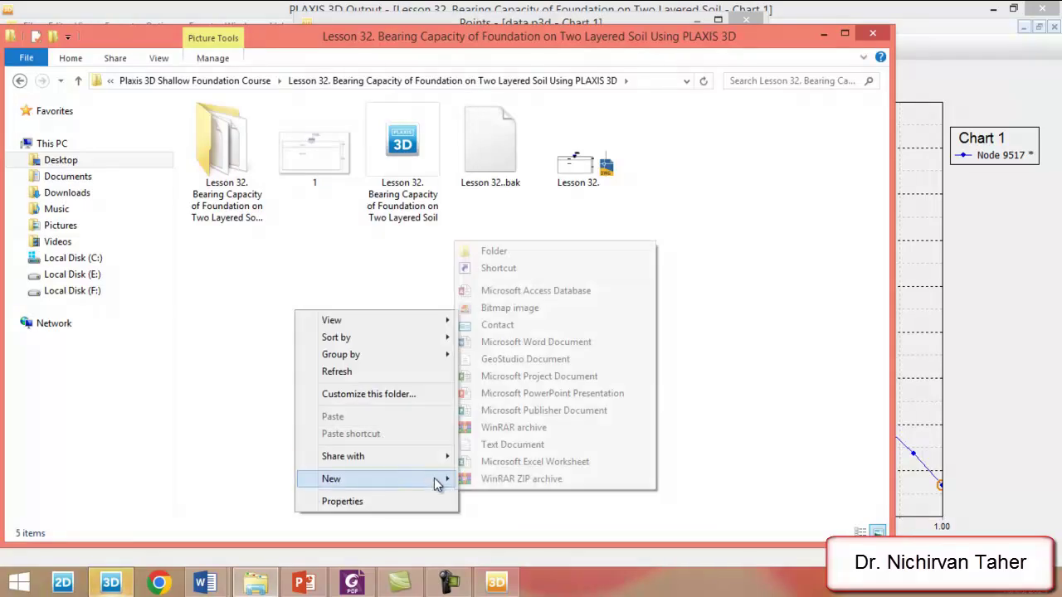
{"action": "left_click", "coordinate": [531, 462]}
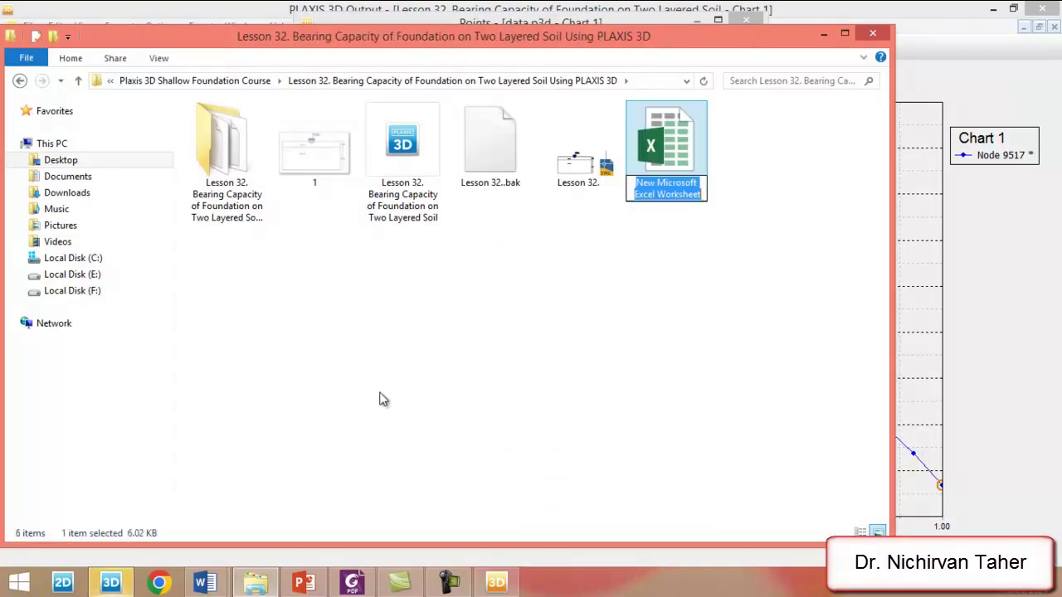
{"action": "type", "text": "Less"}
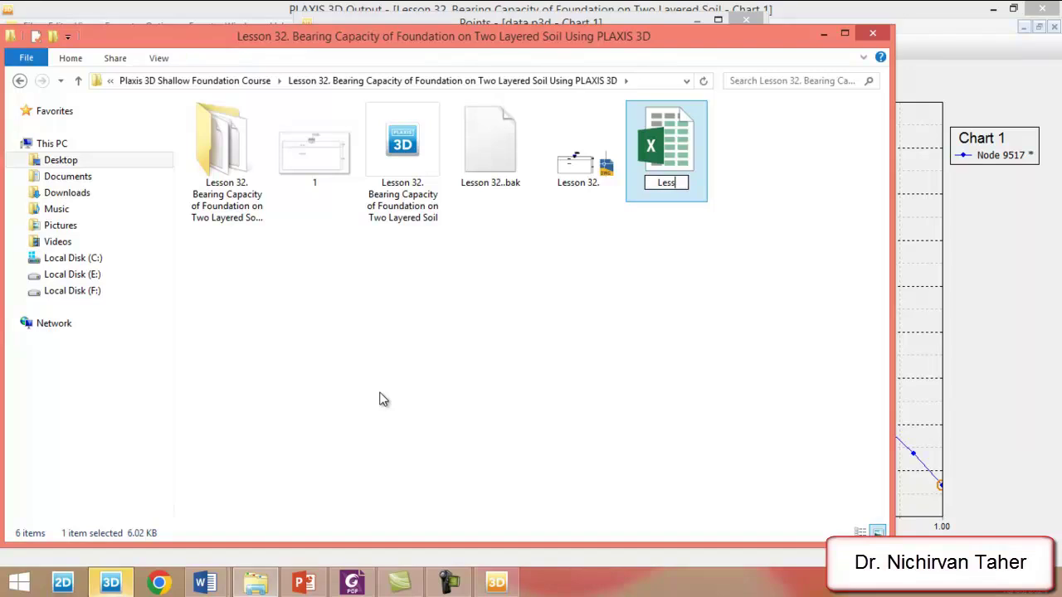
{"action": "type", "text": "on 32."}
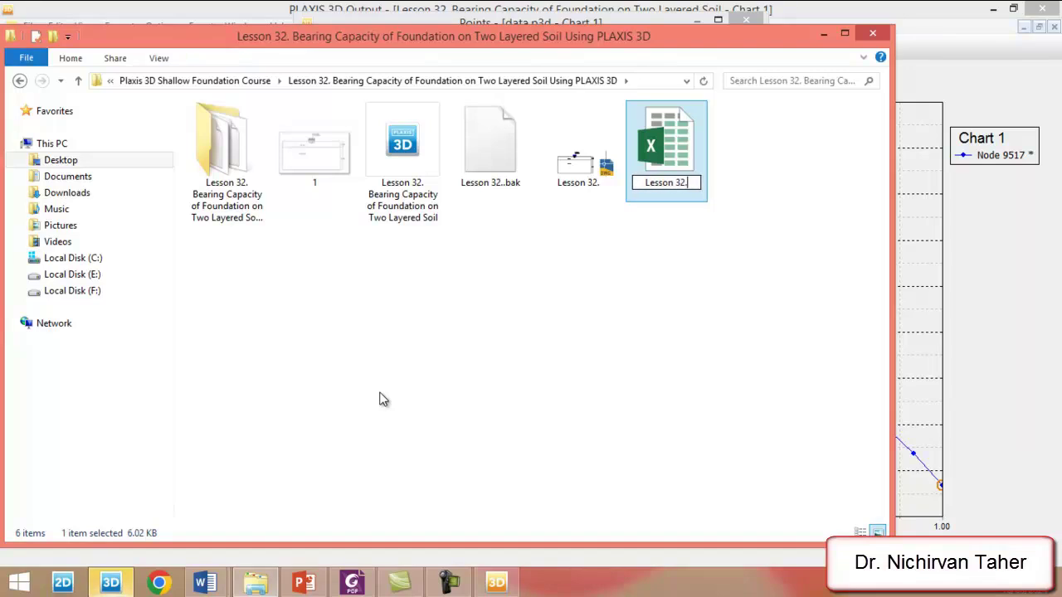
{"action": "left_click", "coordinate": [528, 390]}
Step: Open the Lesson 32. workbook in Excel and paste the curve points at cell E1 with the General number format
{"action": "left_click", "coordinate": [679, 145]}
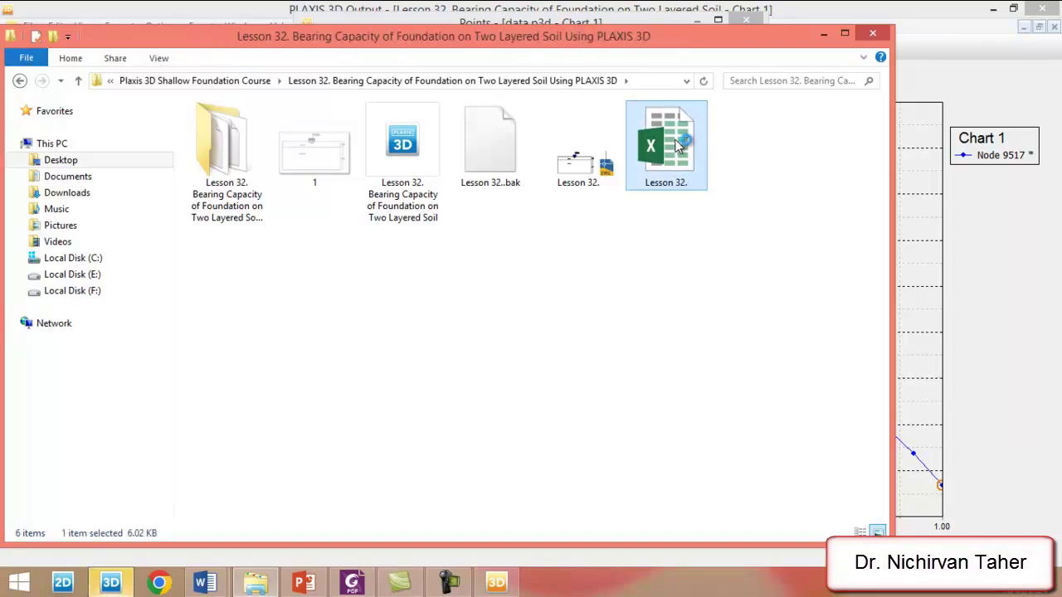
{"action": "double_click", "coordinate": [678, 145]}
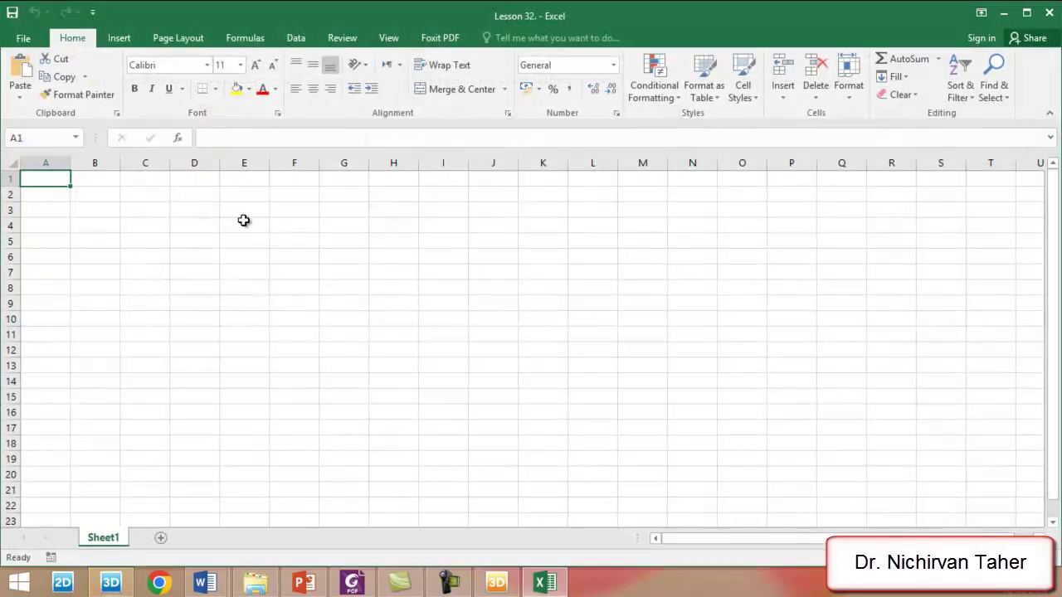
{"action": "right_click", "coordinate": [246, 179]}
{"action": "left_click", "coordinate": [281, 246]}
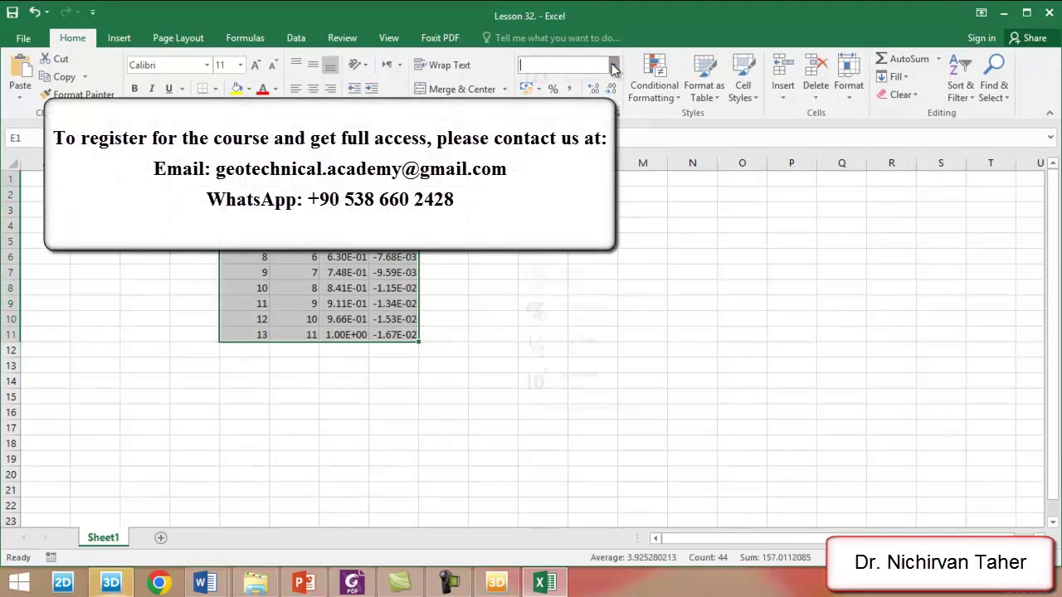
{"action": "left_click", "coordinate": [613, 65]}
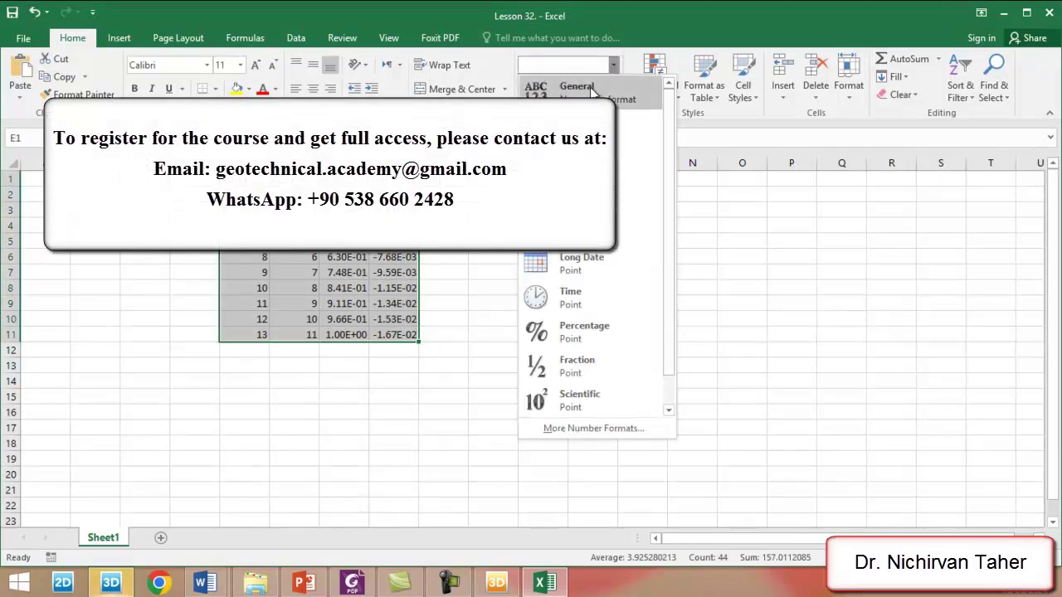
{"action": "left_click", "coordinate": [591, 89]}
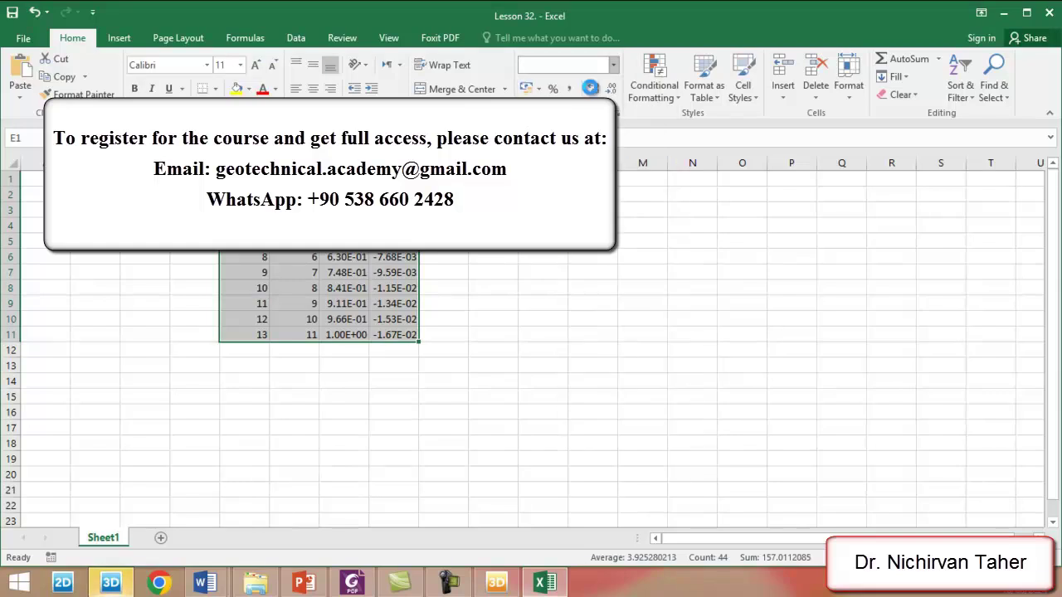
Step: Delete the pasted point and step number columns E and F, and autofit the remaining two data columns
{"action": "left_click_drag", "start_coordinate": [294, 163], "coordinate": [244, 163]}
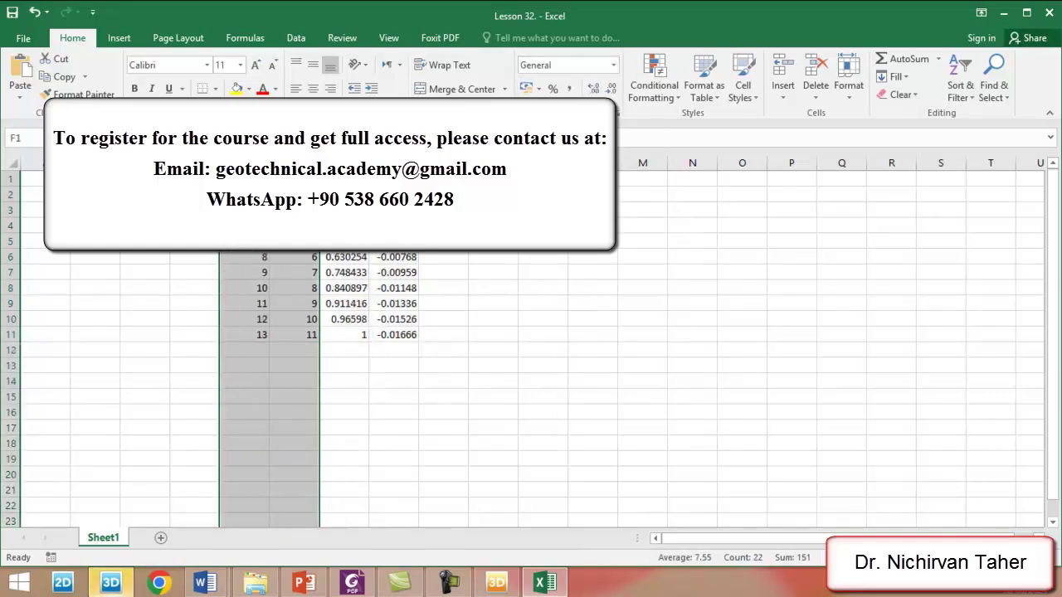
{"action": "right_click", "coordinate": [249, 163]}
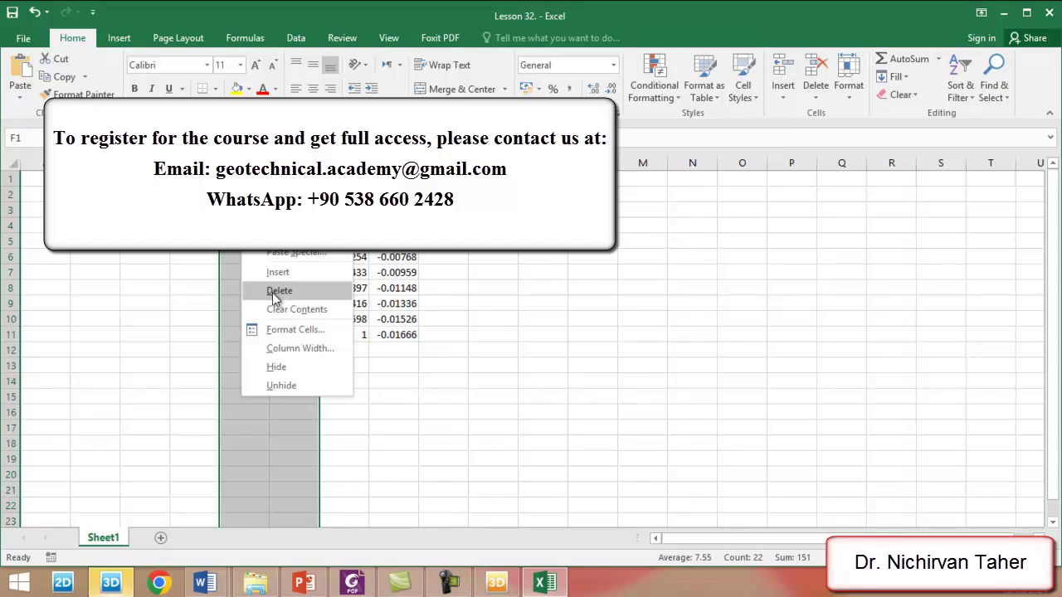
{"action": "left_click", "coordinate": [273, 292]}
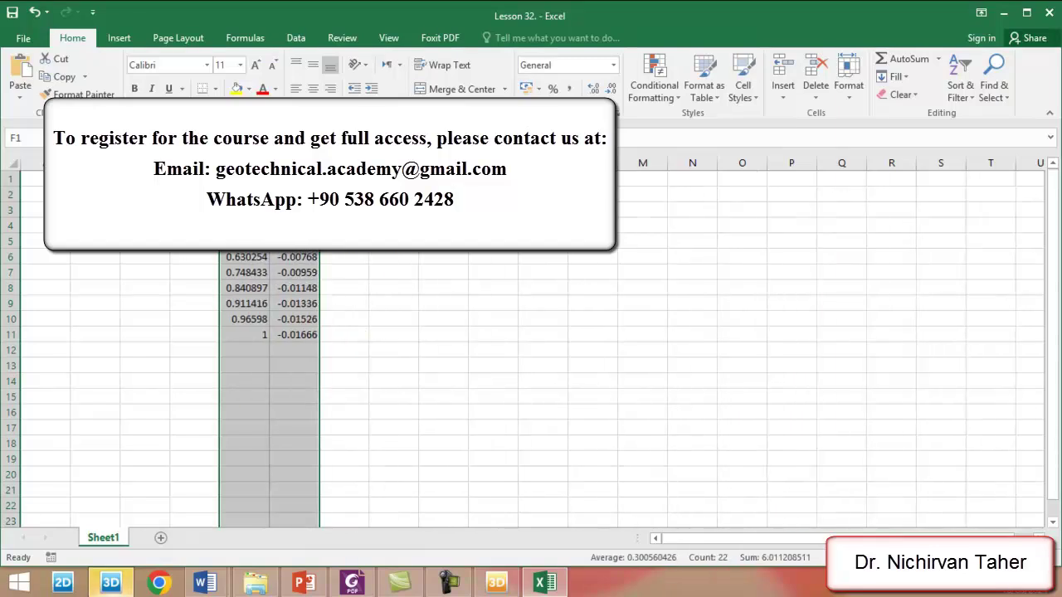
{"action": "double_click", "coordinate": [319, 163]}
{"action": "left_click", "coordinate": [518, 272]}
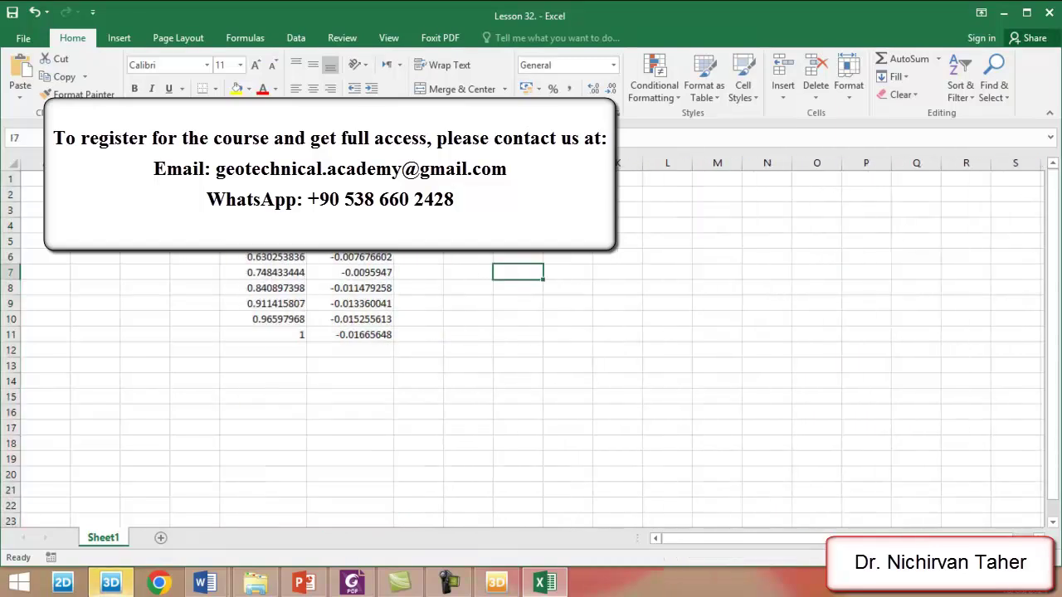
Step: Add a heading in G1 and fill G2:G11 with a formula multiplying the column E ΣMstage values by 300
{"action": "left_click", "coordinate": [418, 178]}
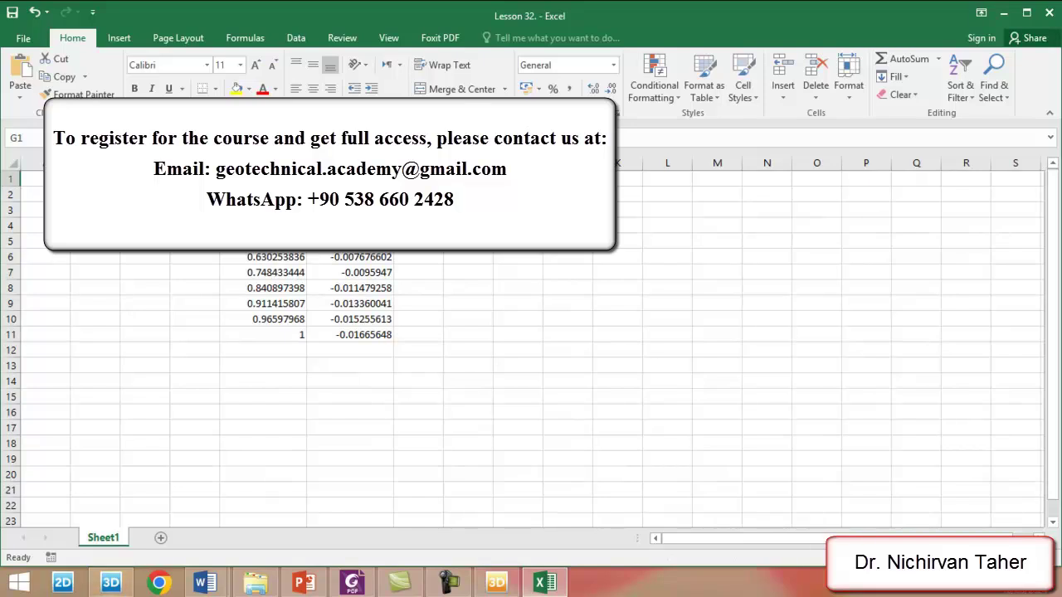
{"action": "type", "text": "1"}
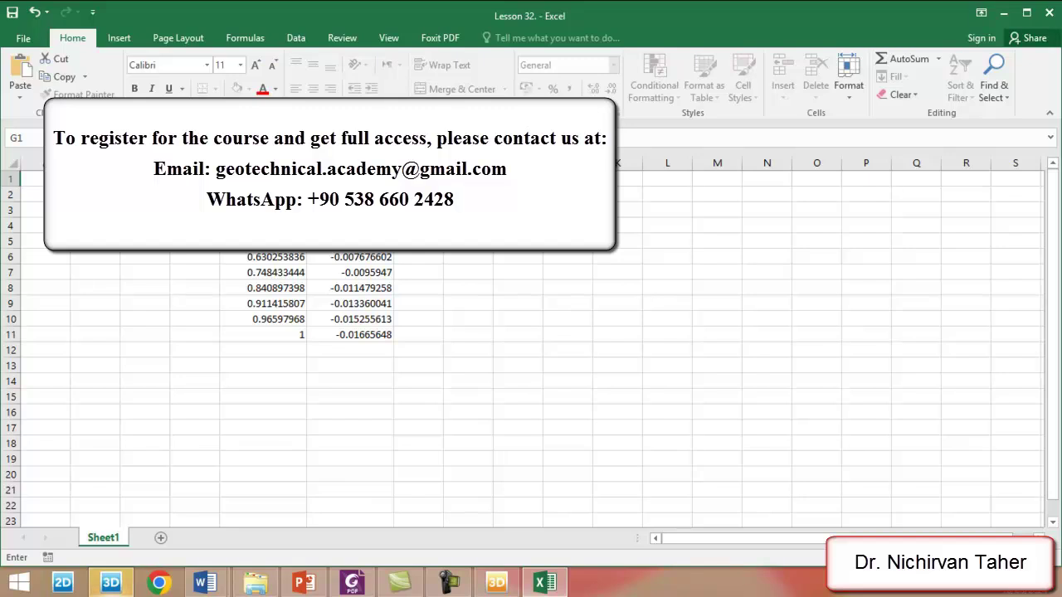
{"action": "key", "text": "Return"}
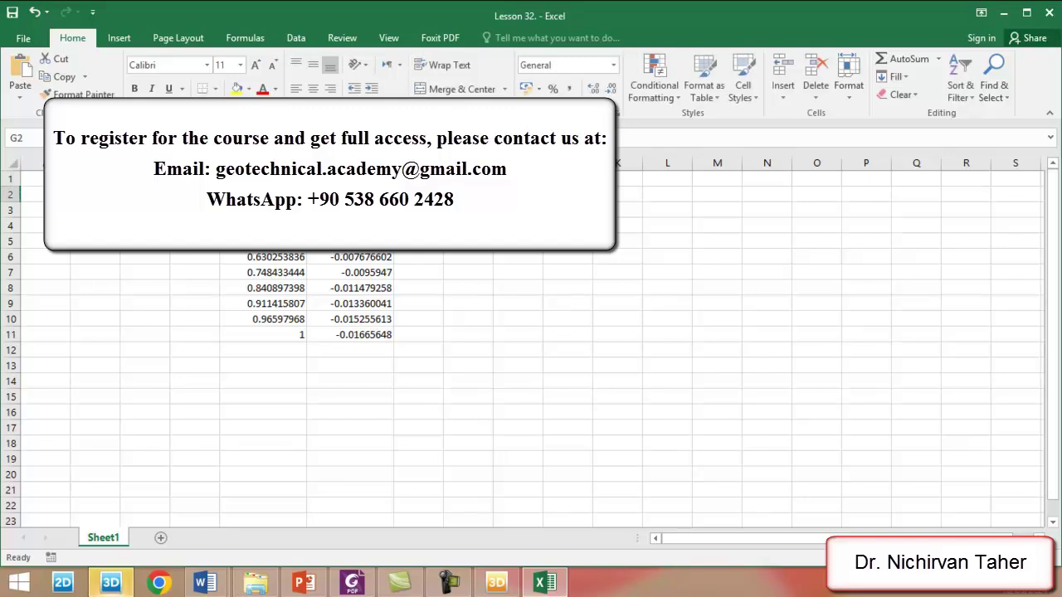
{"action": "type", "text": "="}
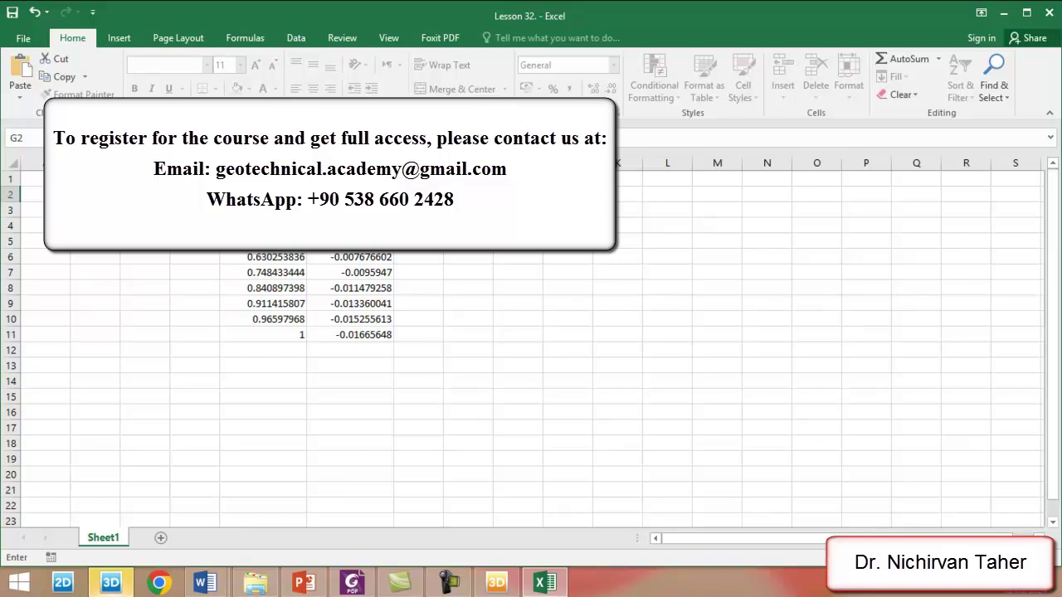
{"action": "key", "text": "Return"}
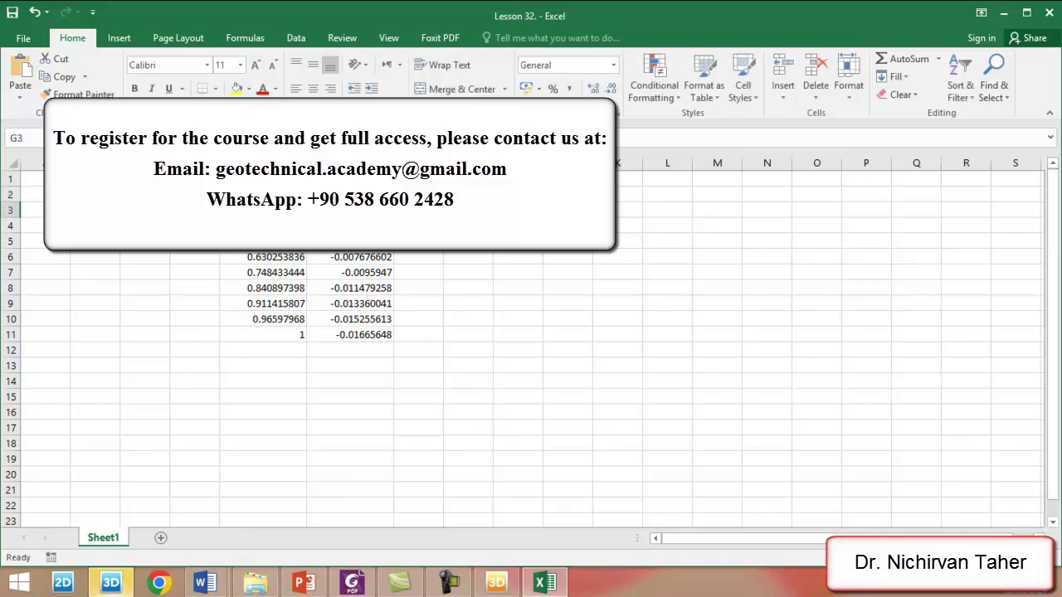
{"action": "left_click", "coordinate": [419, 194]}
{"action": "left_click_drag", "start_coordinate": [443, 201], "coordinate": [428, 341]}
Step: Enter a settlement heading in H1 and edit the heading in G1, widening columns G and H to fit
{"action": "left_click", "coordinate": [468, 178]}
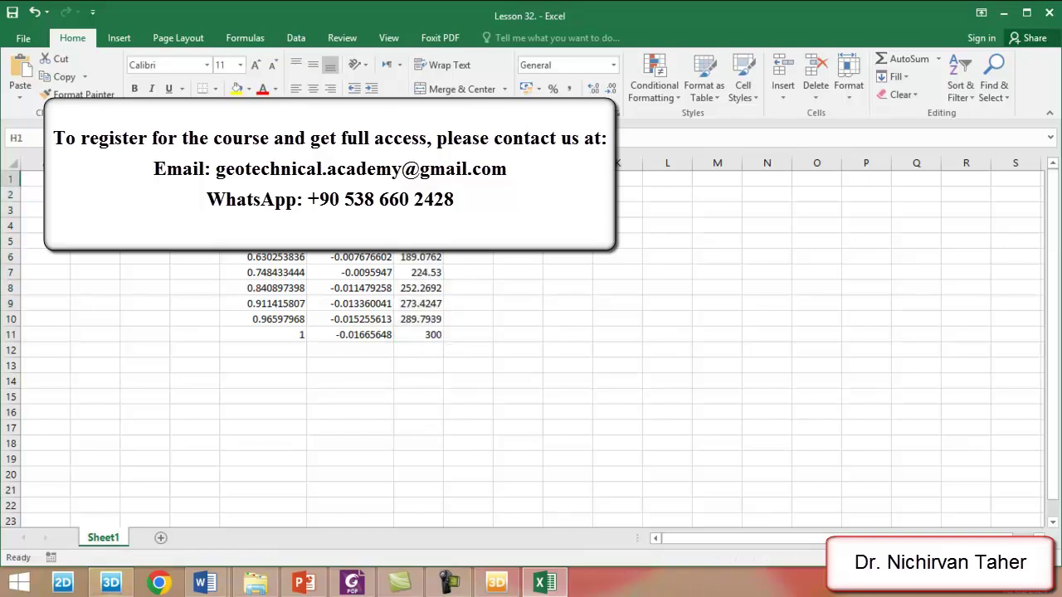
{"action": "type", "text": "S"}
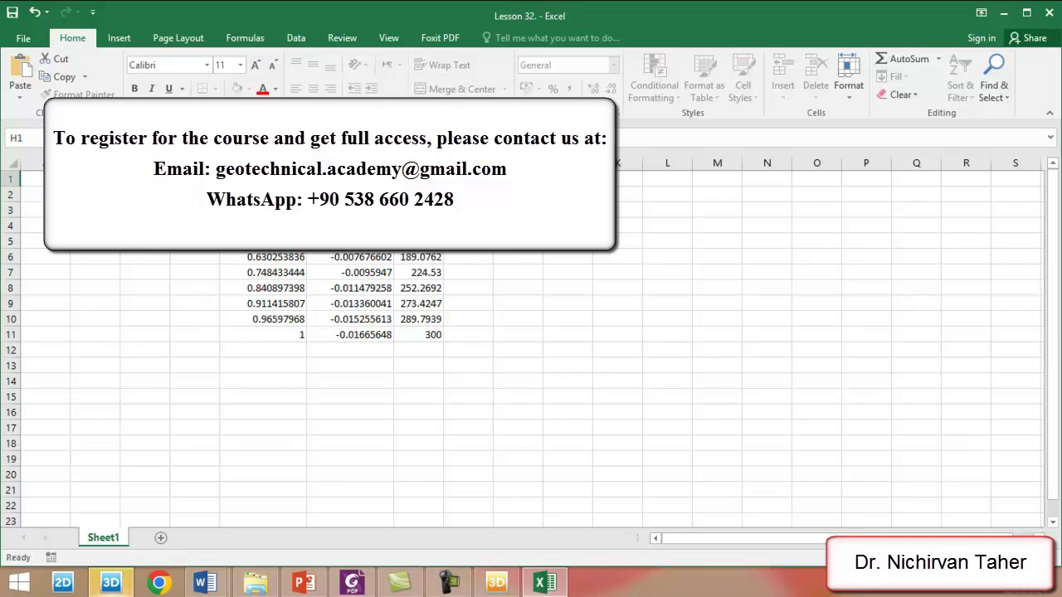
{"action": "key", "text": "Return"}
{"action": "left_click_drag", "start_coordinate": [493, 163], "coordinate": [544, 162]}
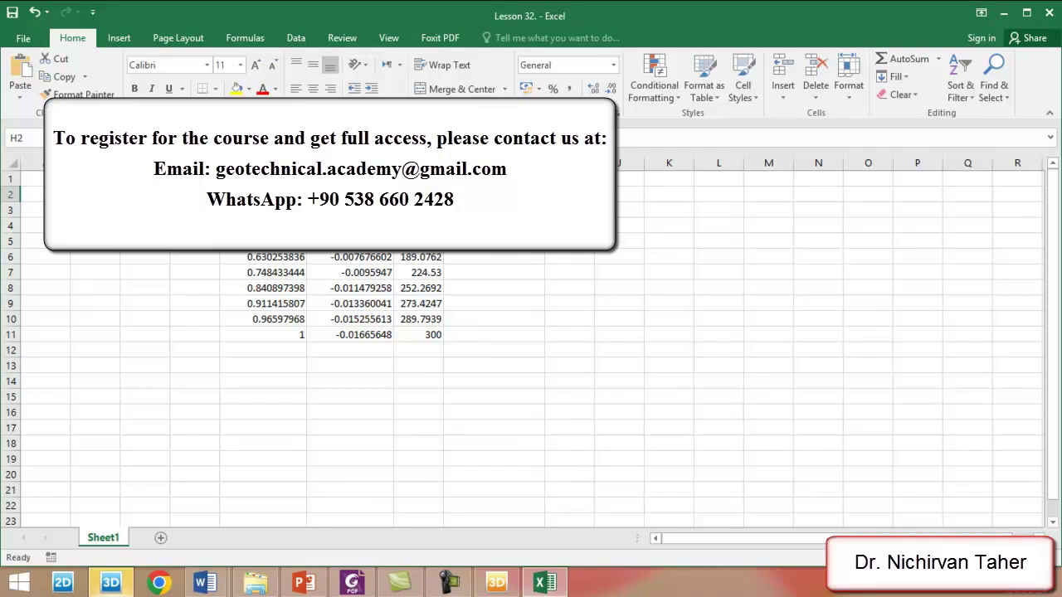
{"action": "left_click_drag", "start_coordinate": [443, 163], "coordinate": [504, 163]}
{"action": "double_click", "coordinate": [448, 178]}
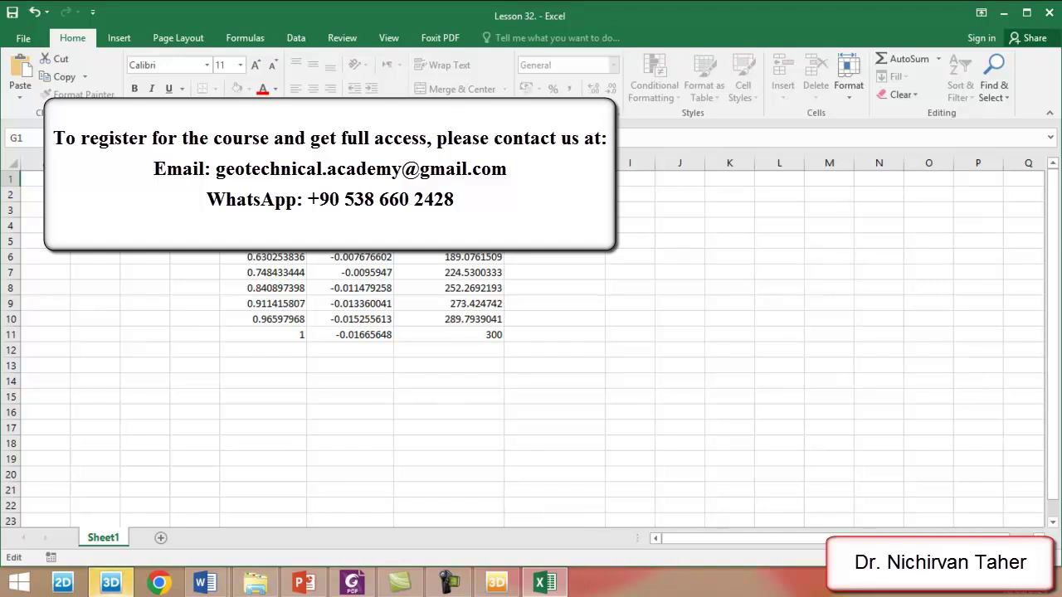
{"action": "key", "text": "Return"}
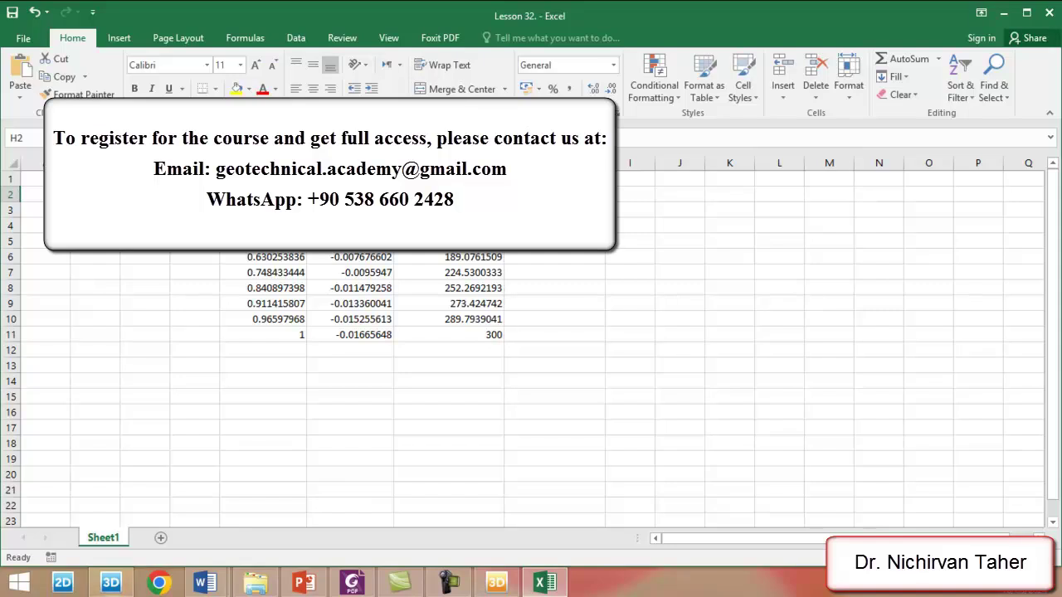
Step: Fill H2:H11 with a formula multiplying the column F displacement values by 1000
{"action": "type", "text": "="}
{"action": "key", "text": "Left"}
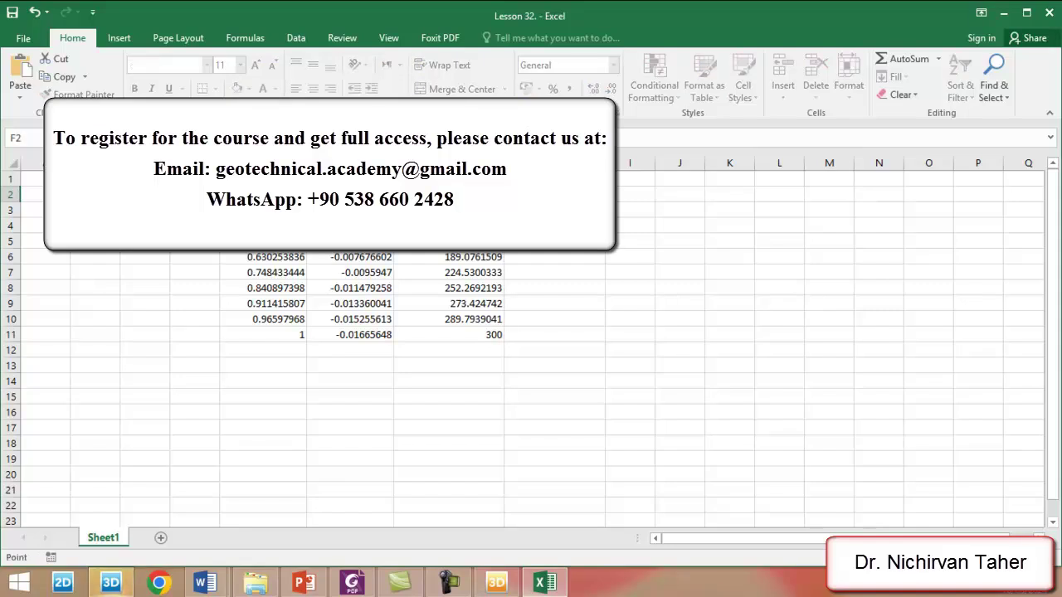
{"action": "type", "text": "*"}
{"action": "key", "text": "Return"}
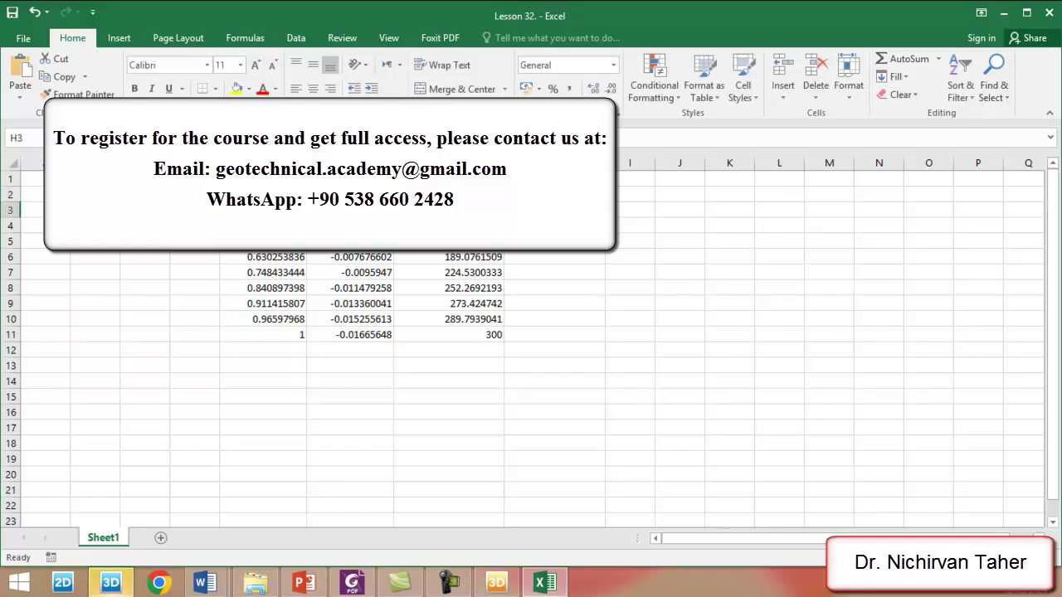
{"action": "left_click", "coordinate": [554, 194]}
{"action": "left_click_drag", "start_coordinate": [605, 201], "coordinate": [583, 340]}
{"action": "left_click", "coordinate": [688, 283]}
Step: Select the calculated values in G2:H11 and start inserting a chart from them
{"action": "left_click_drag", "start_coordinate": [448, 194], "coordinate": [581, 336]}
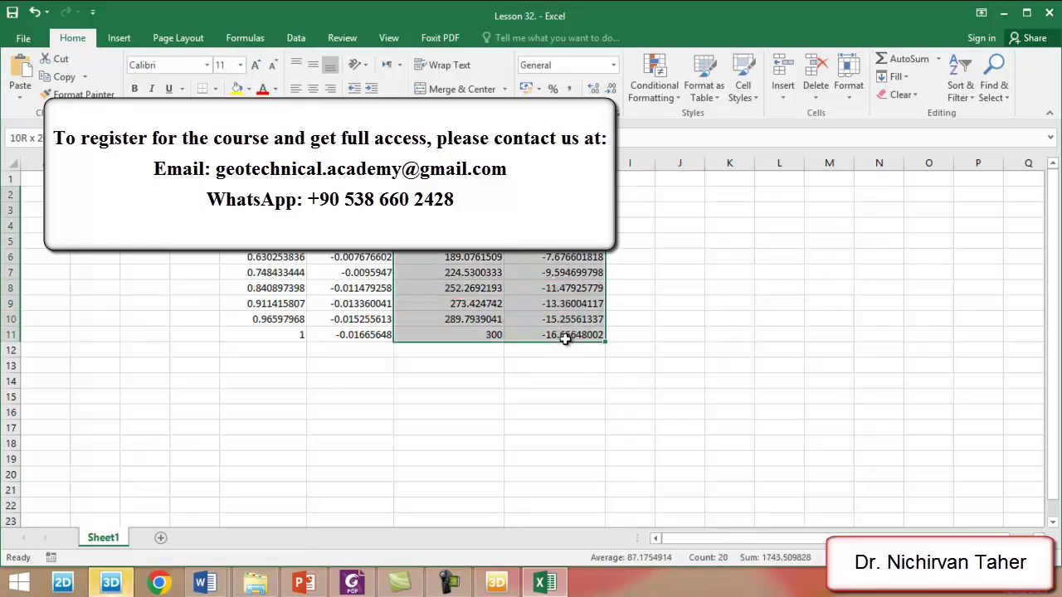
{"action": "left_click", "coordinate": [119, 40]}
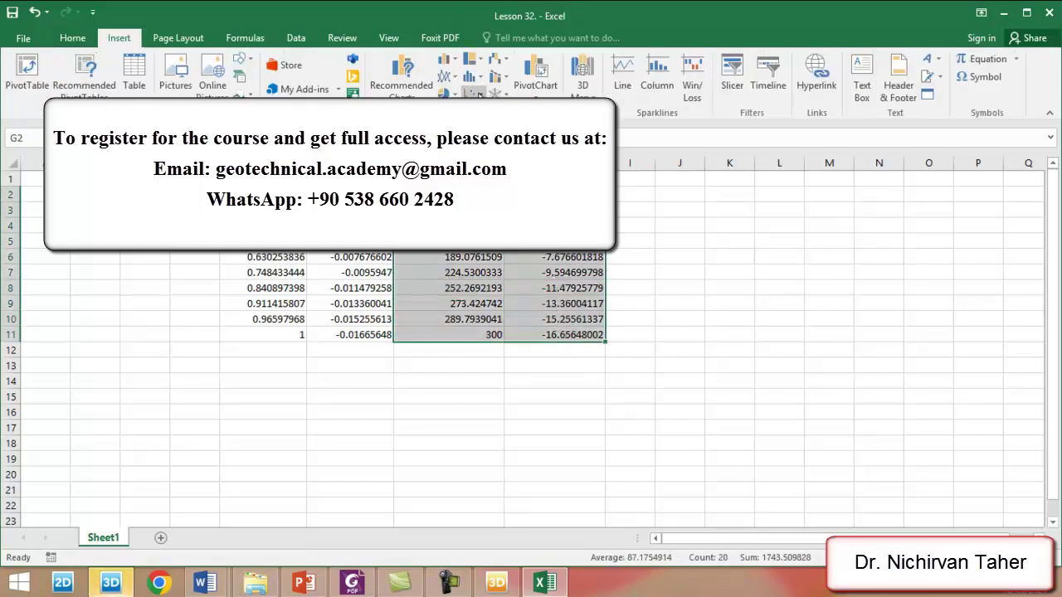